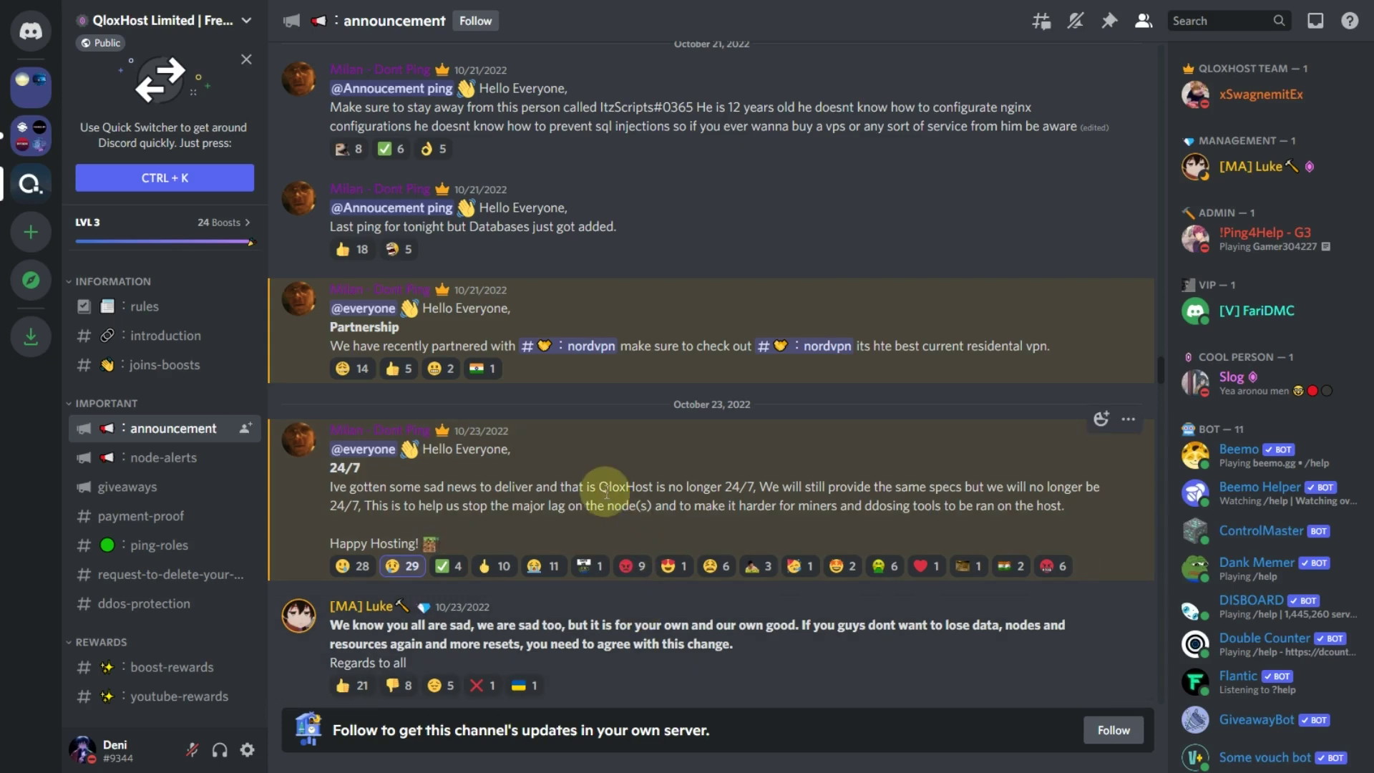
- Highlight the 24/7 and two-boost booster-node notices, then sign in with Discord and authorize QloxHost Auth
drag(601, 487, 753, 494)
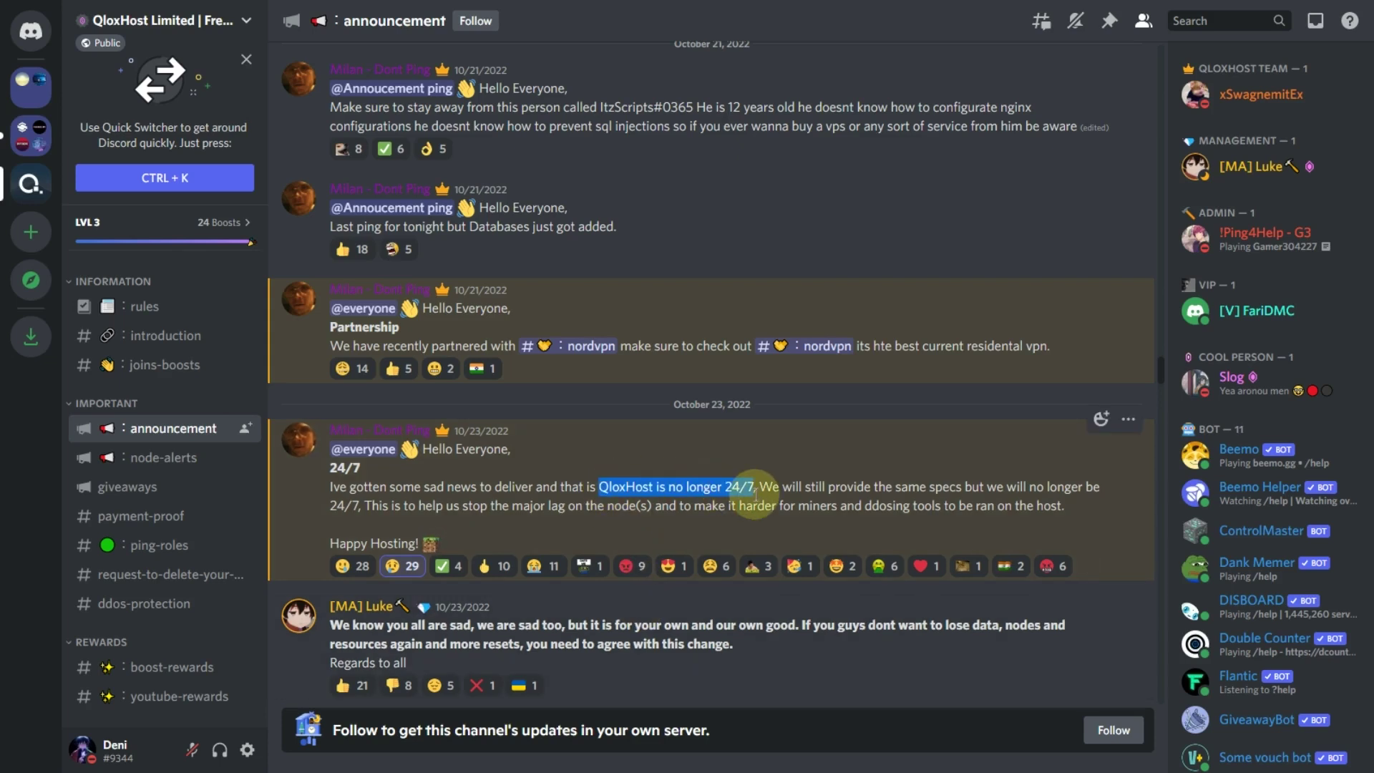
drag(635, 409, 732, 410)
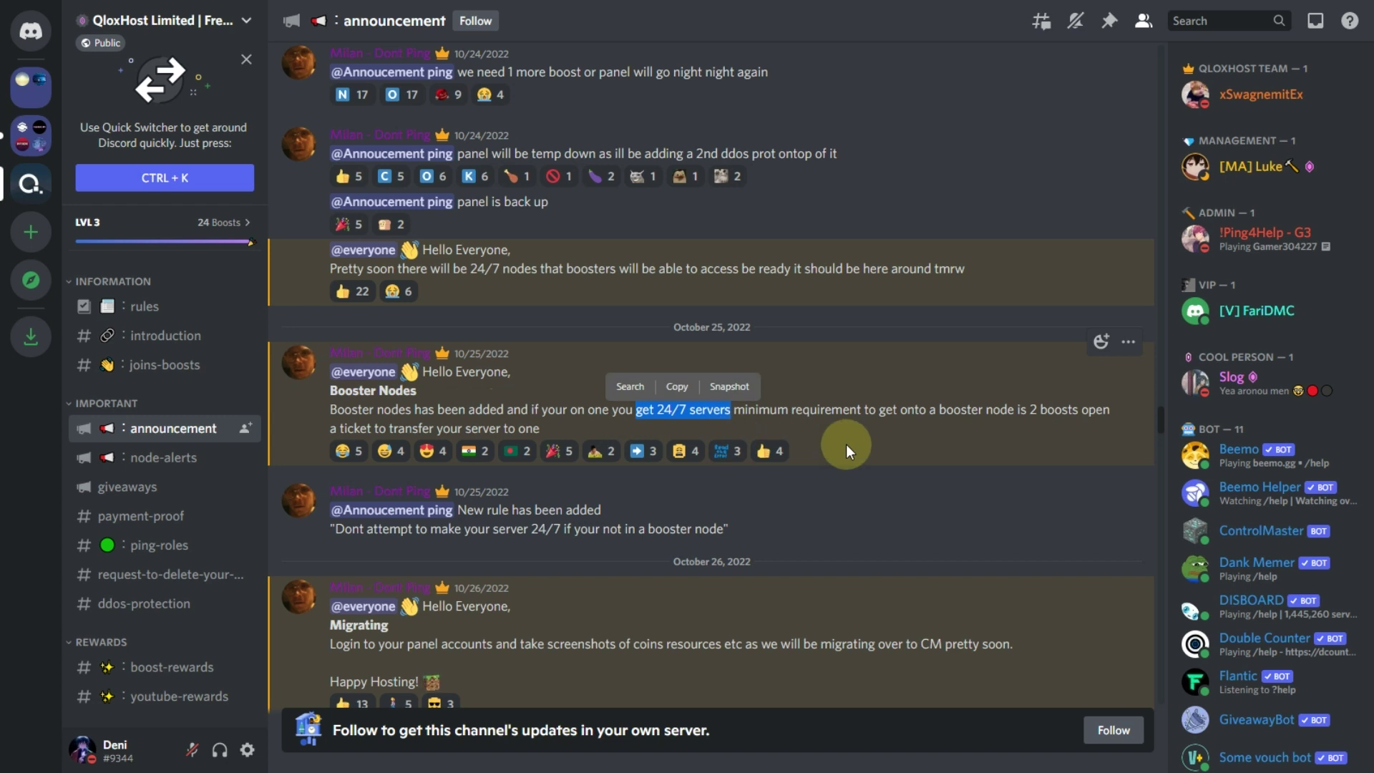
click(846, 444)
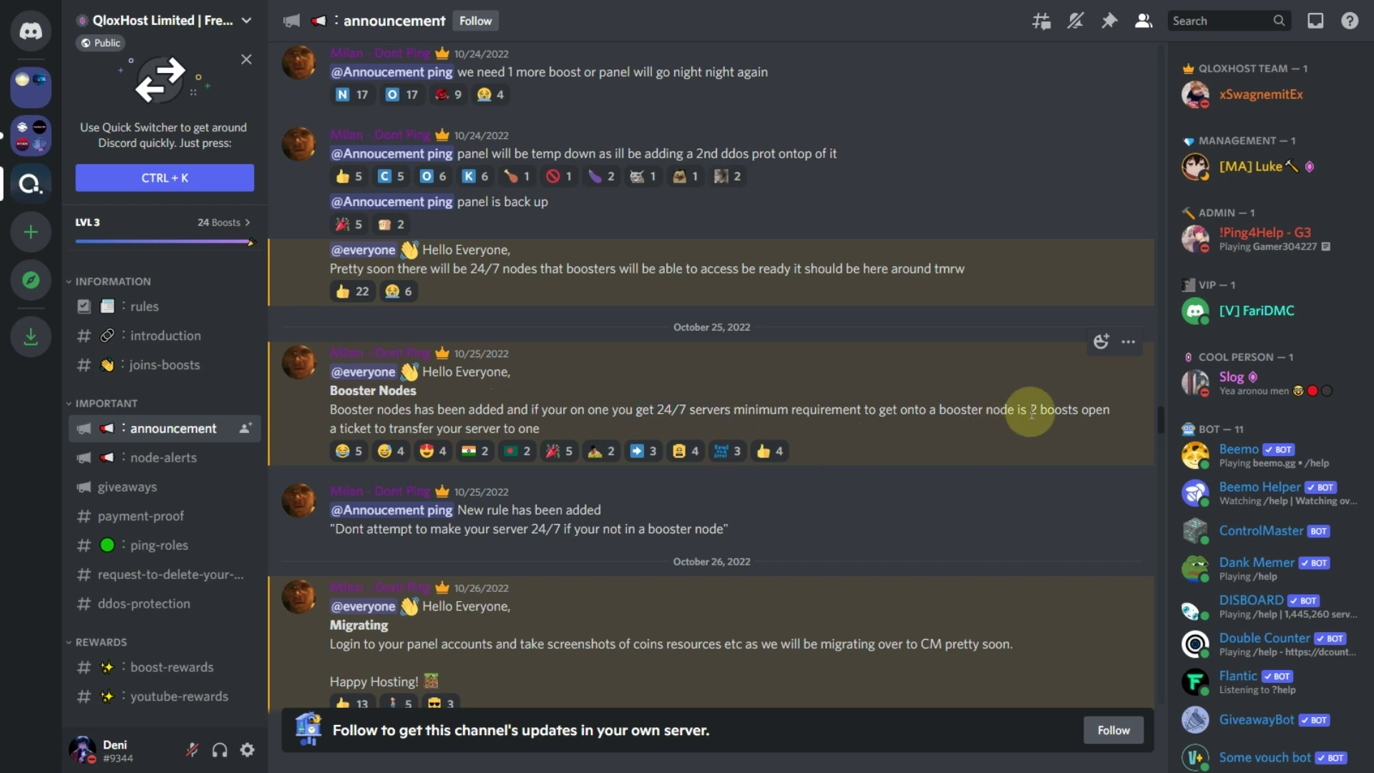
drag(1031, 413, 1106, 413)
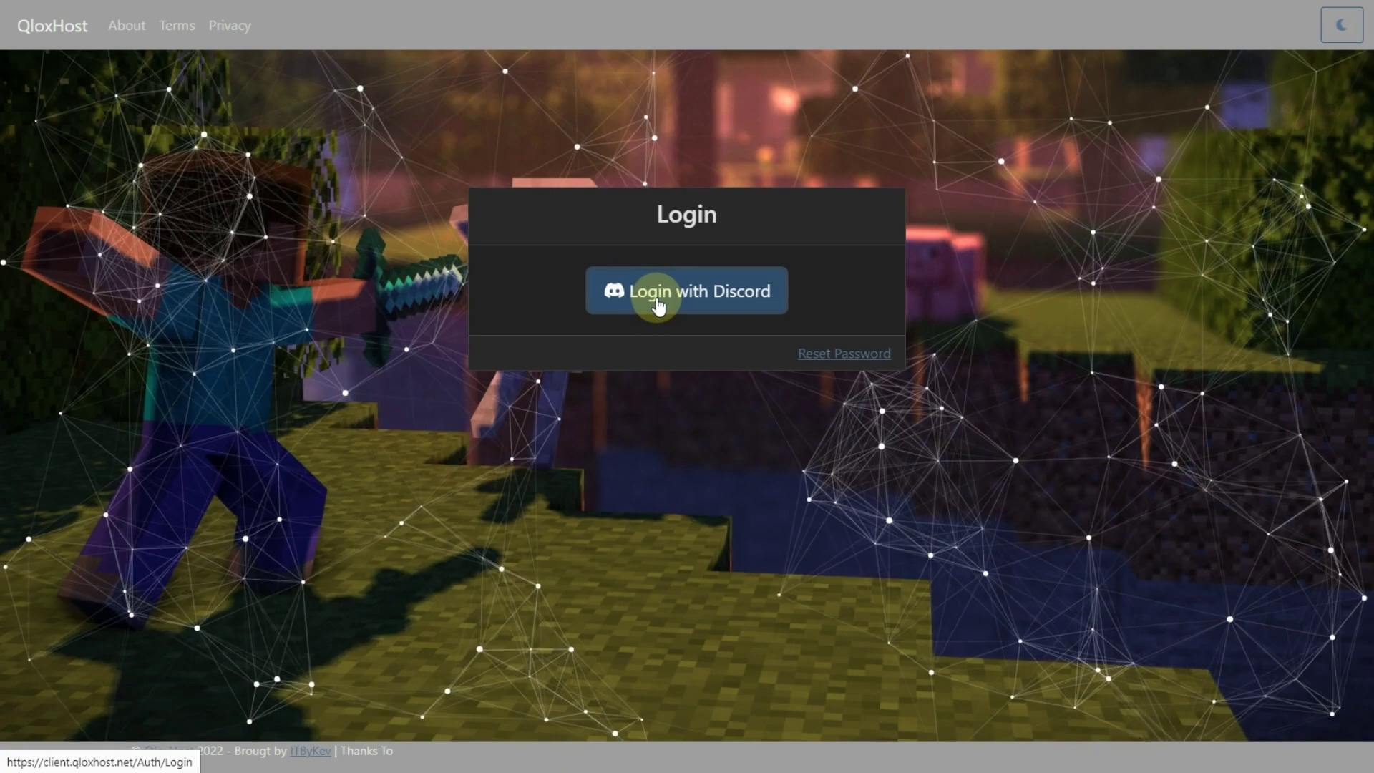
click(657, 302)
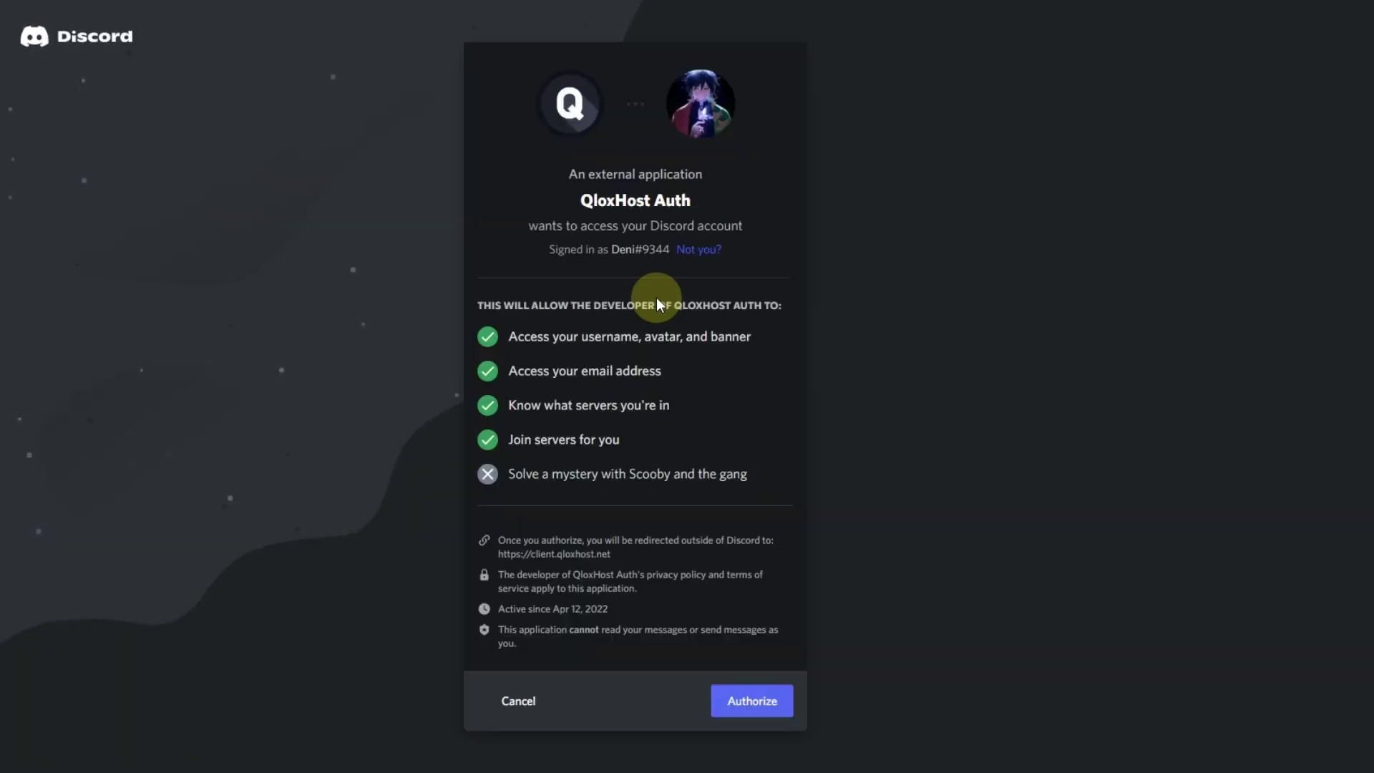
click(744, 704)
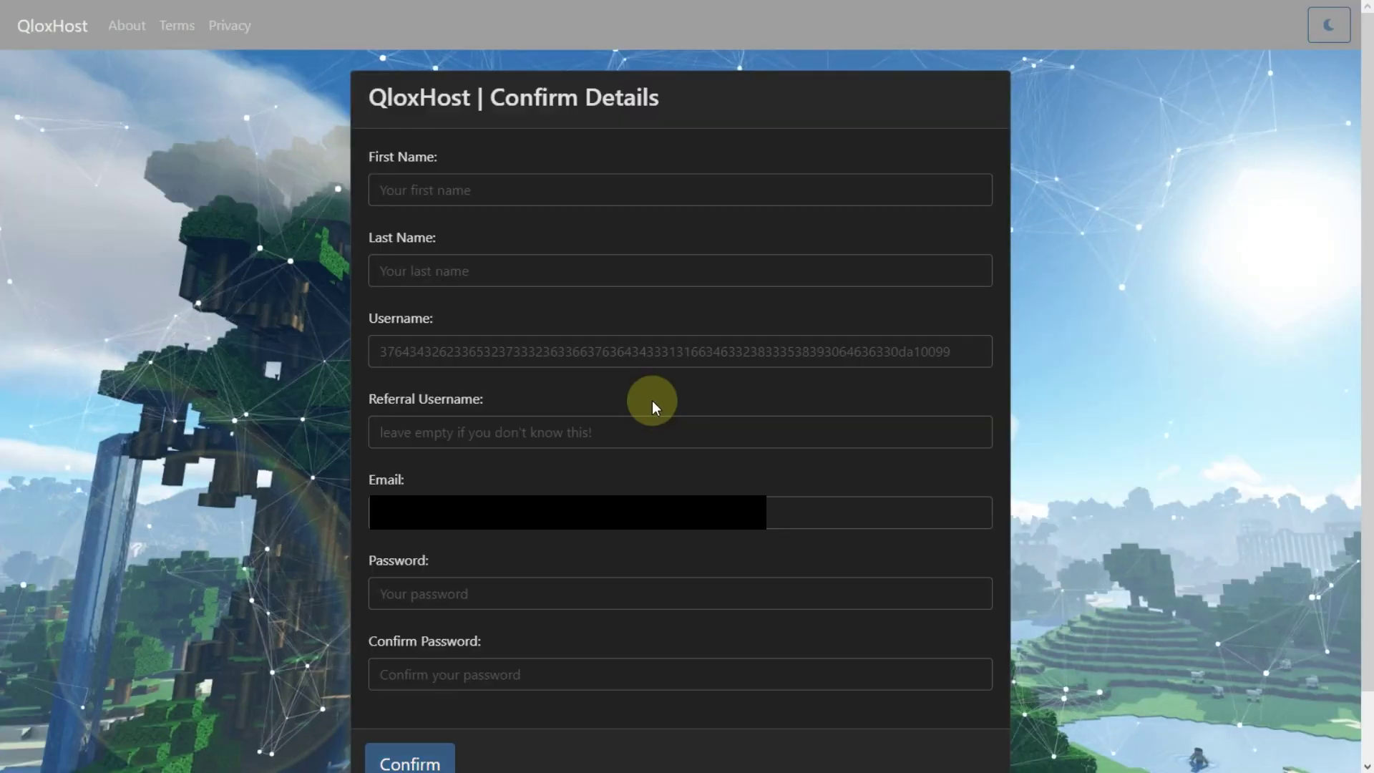
- Fill in the first name, the last name and a custom username, correcting a mistyped username
click(433, 186)
text(D)
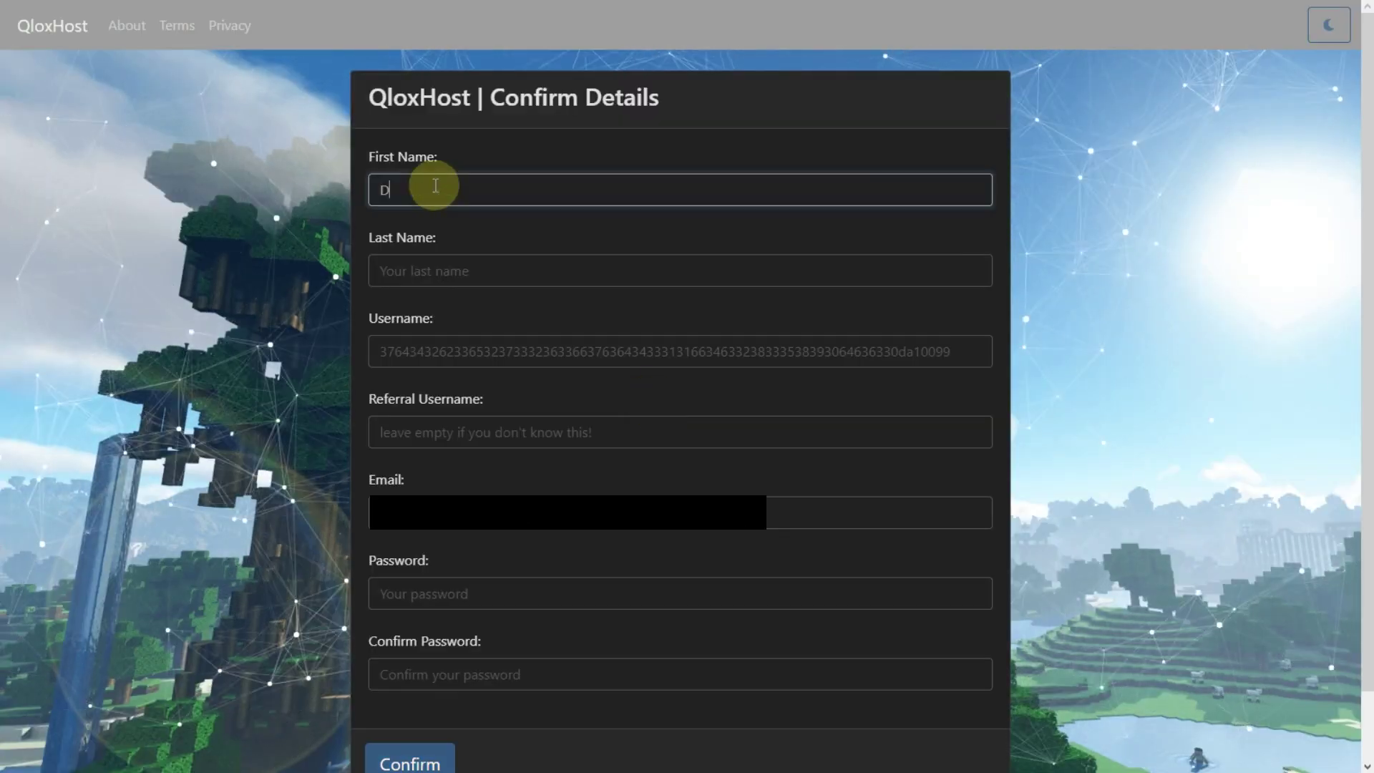
text(eni)
click(421, 269)
text(Discord)
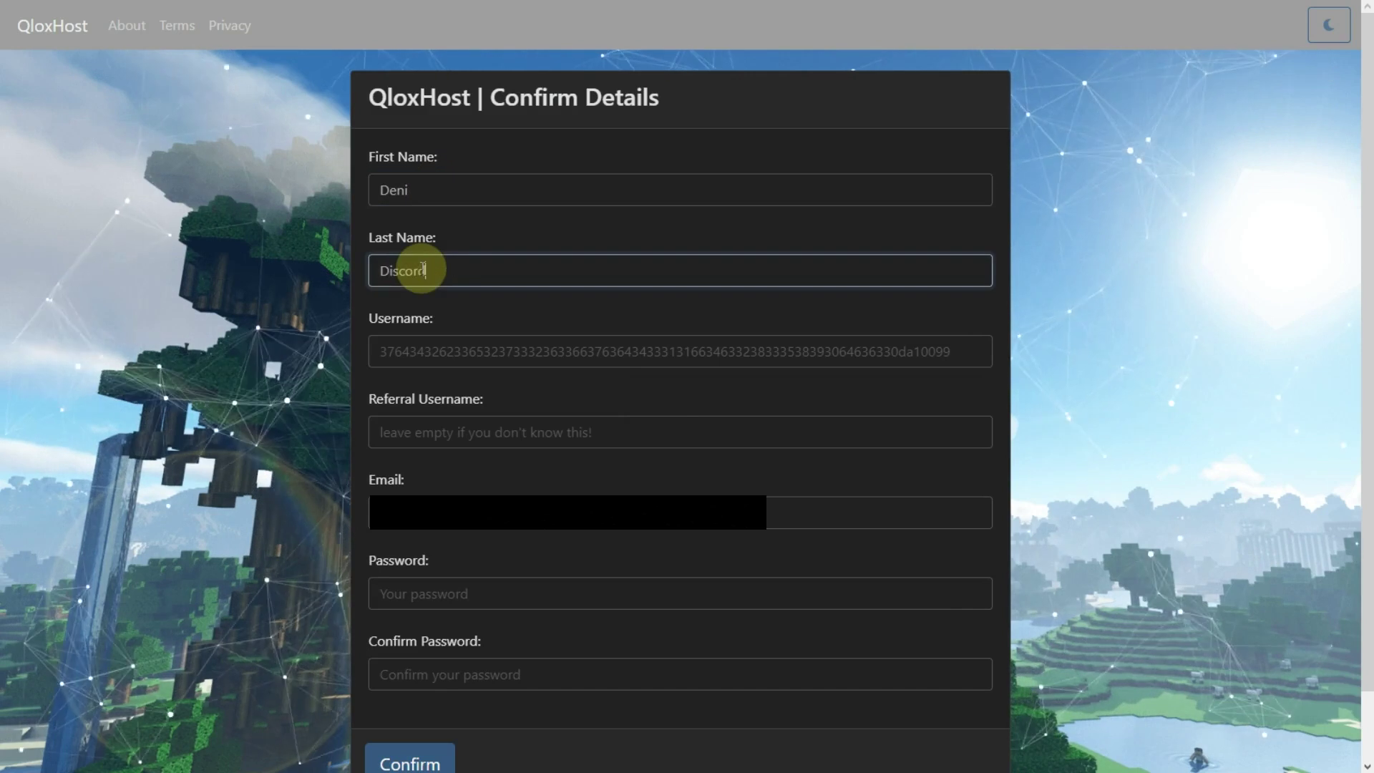
click(430, 352)
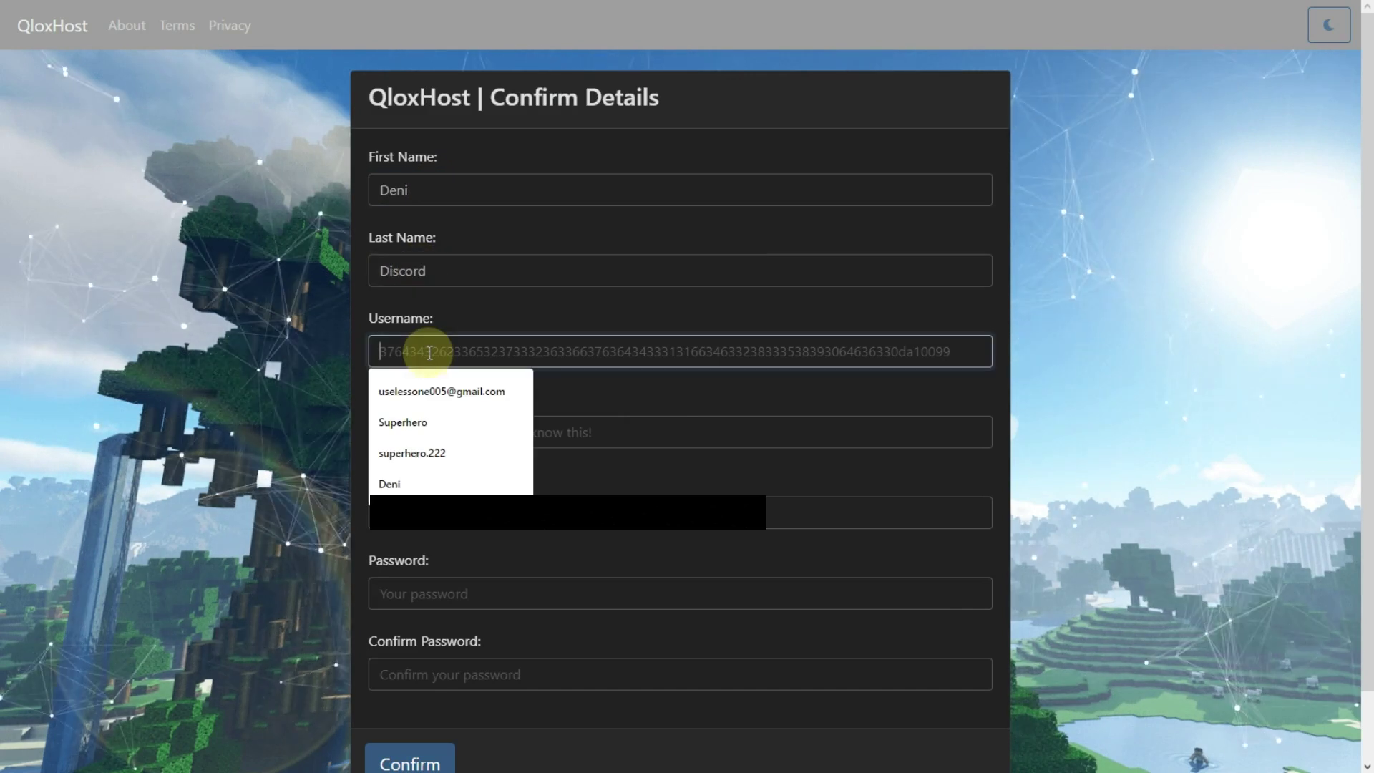
text(Ini)
key(BackSpace)
key(BackSpace)
key(BackSpace)
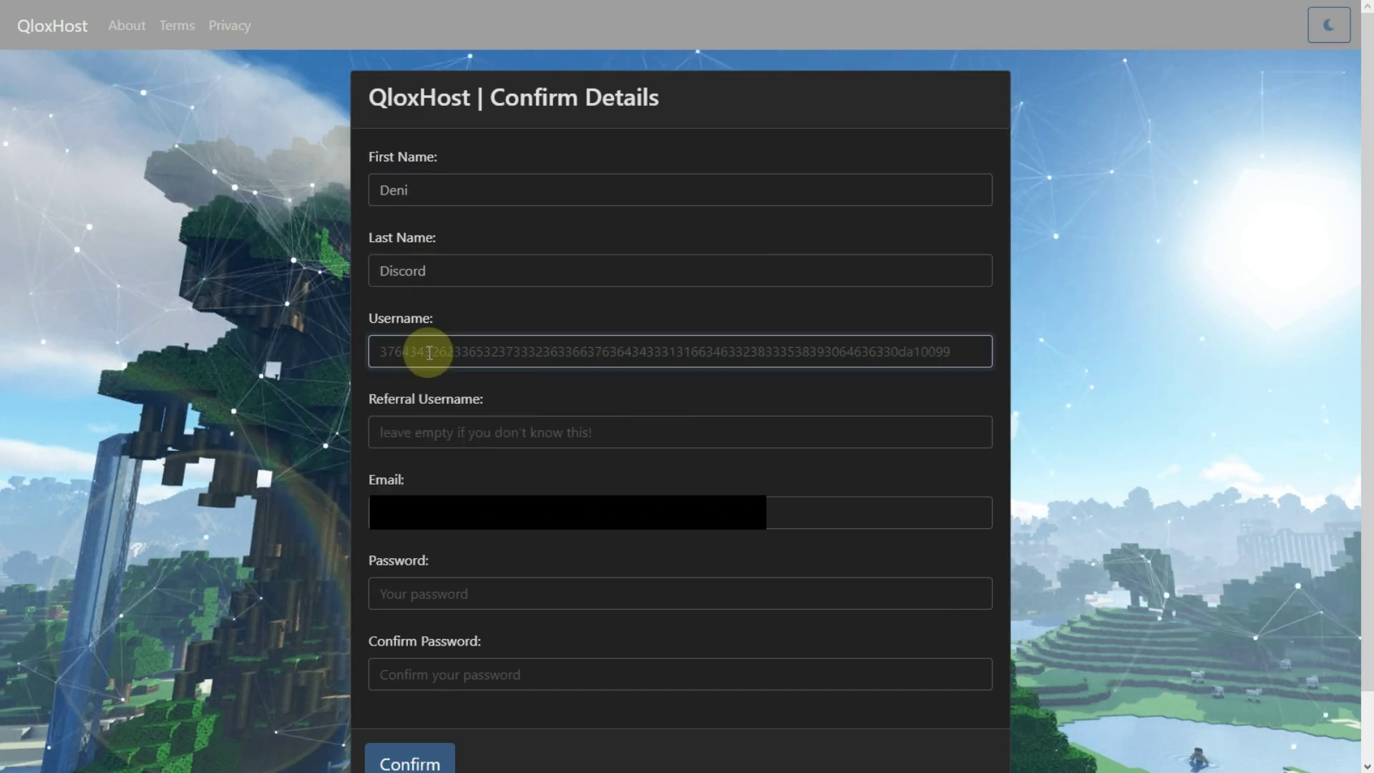
text(DENI)
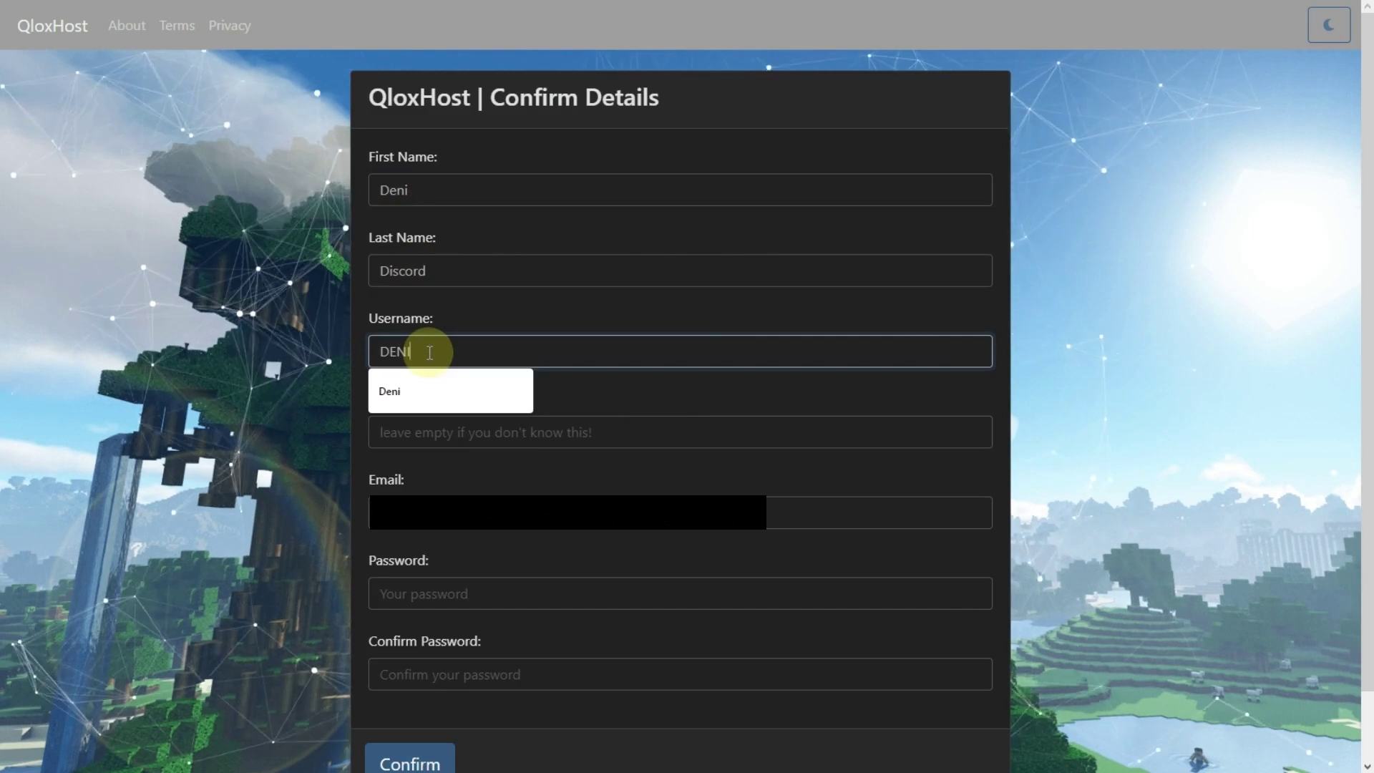
- Enter the account password and repeat it in Confirm Password
click(514, 596)
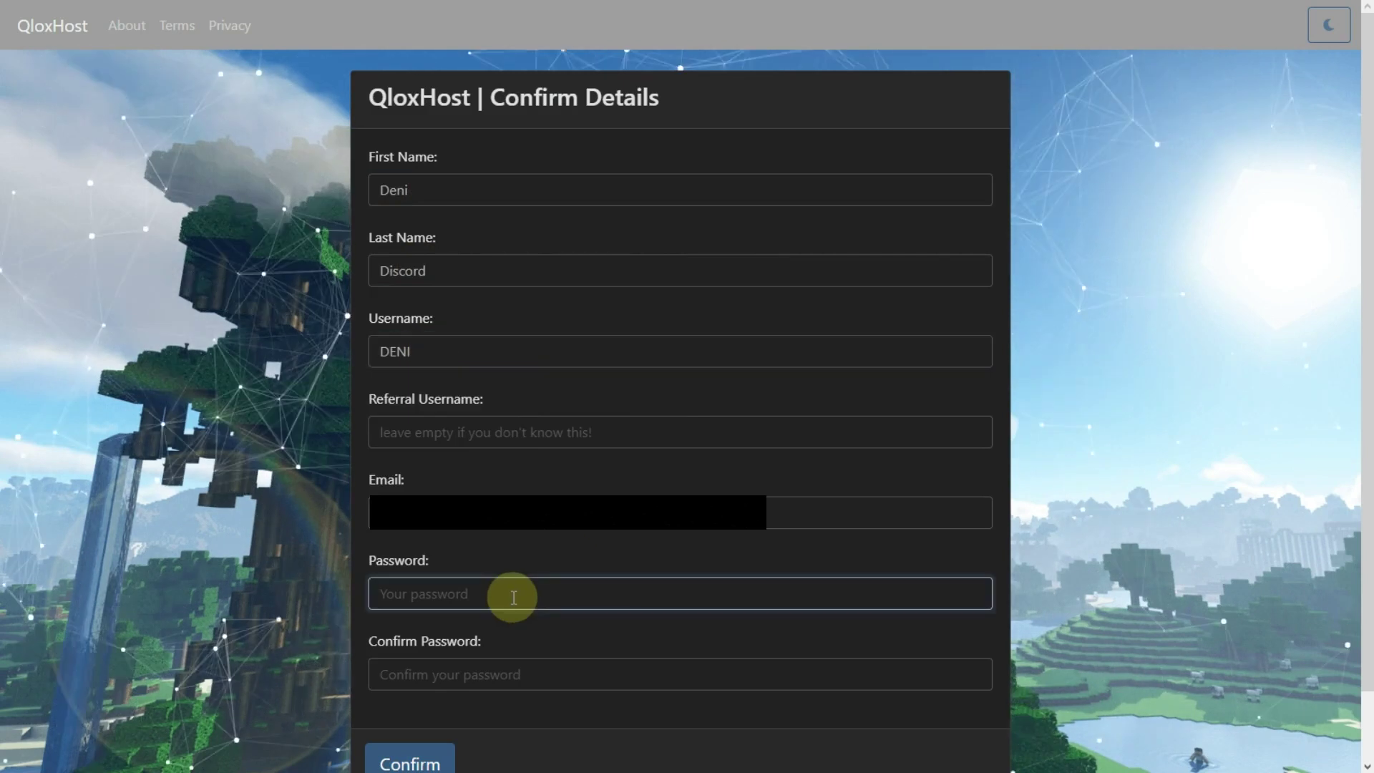
text(••••••)
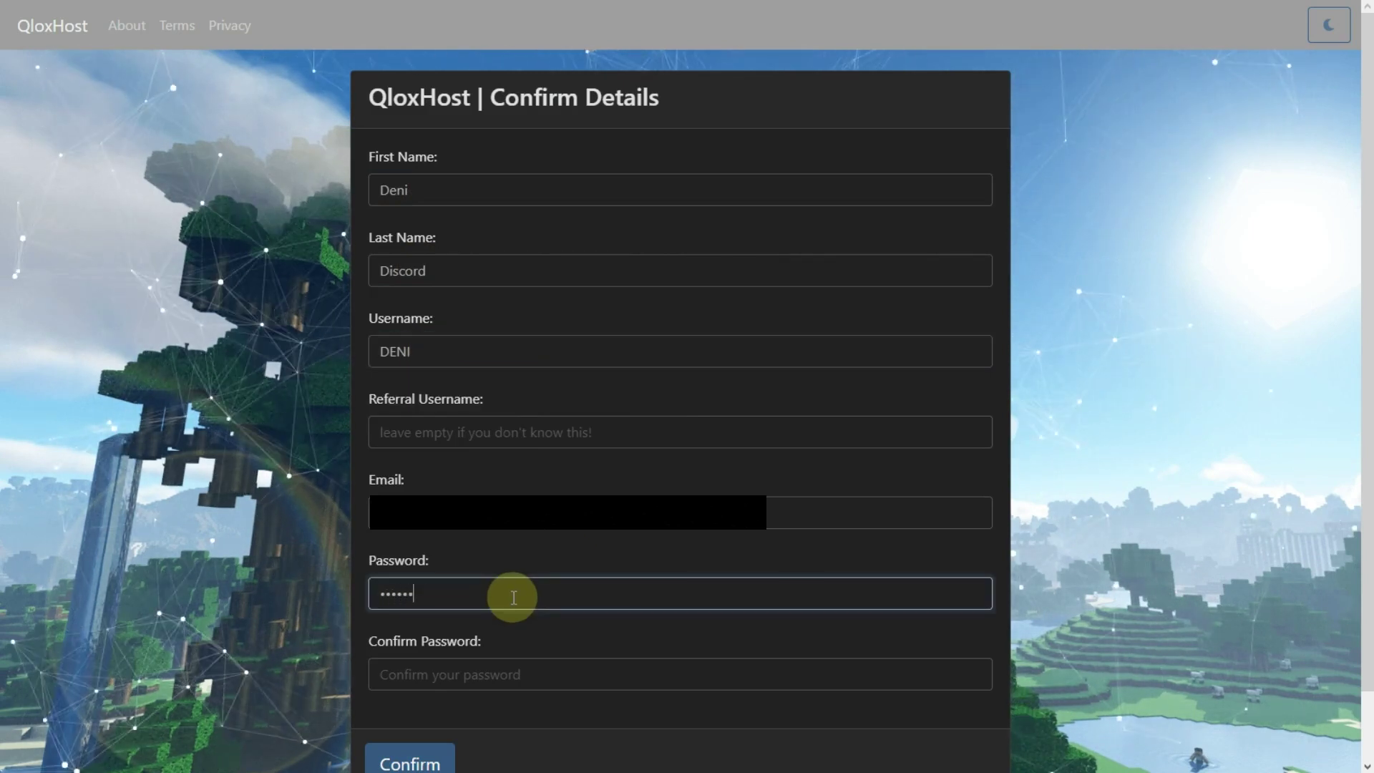
text(••)
click(502, 666)
text(••••)
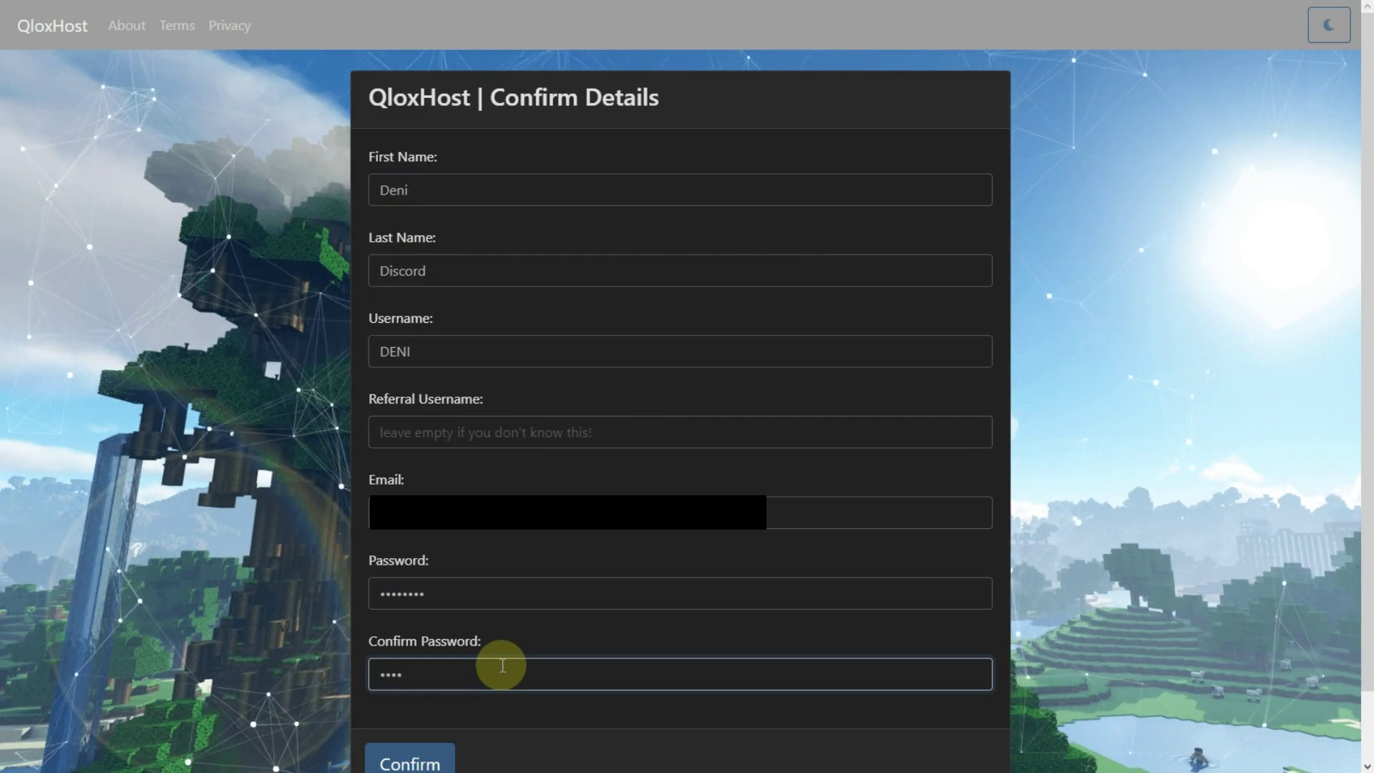
text(••••)
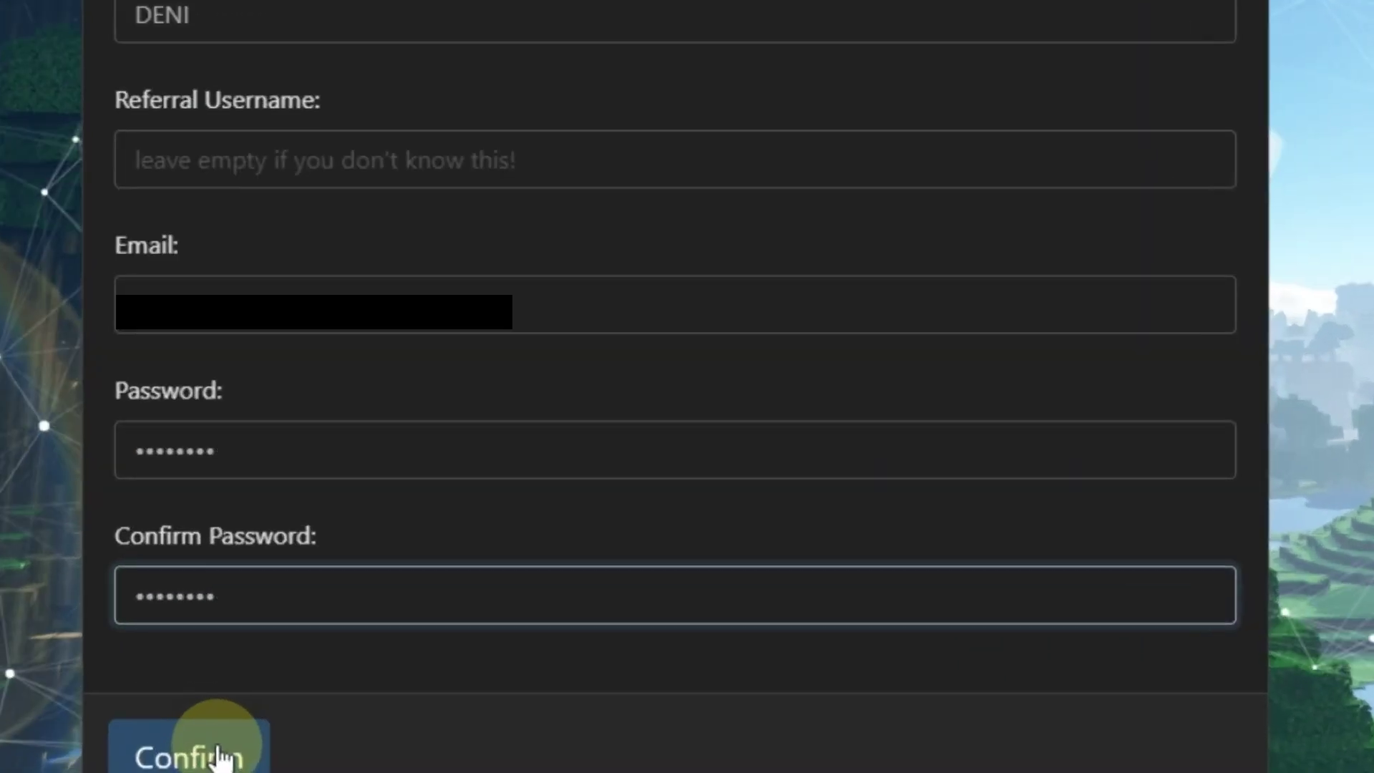
- Submit the account details, decline the browser's password save, and begin a new server
click(217, 751)
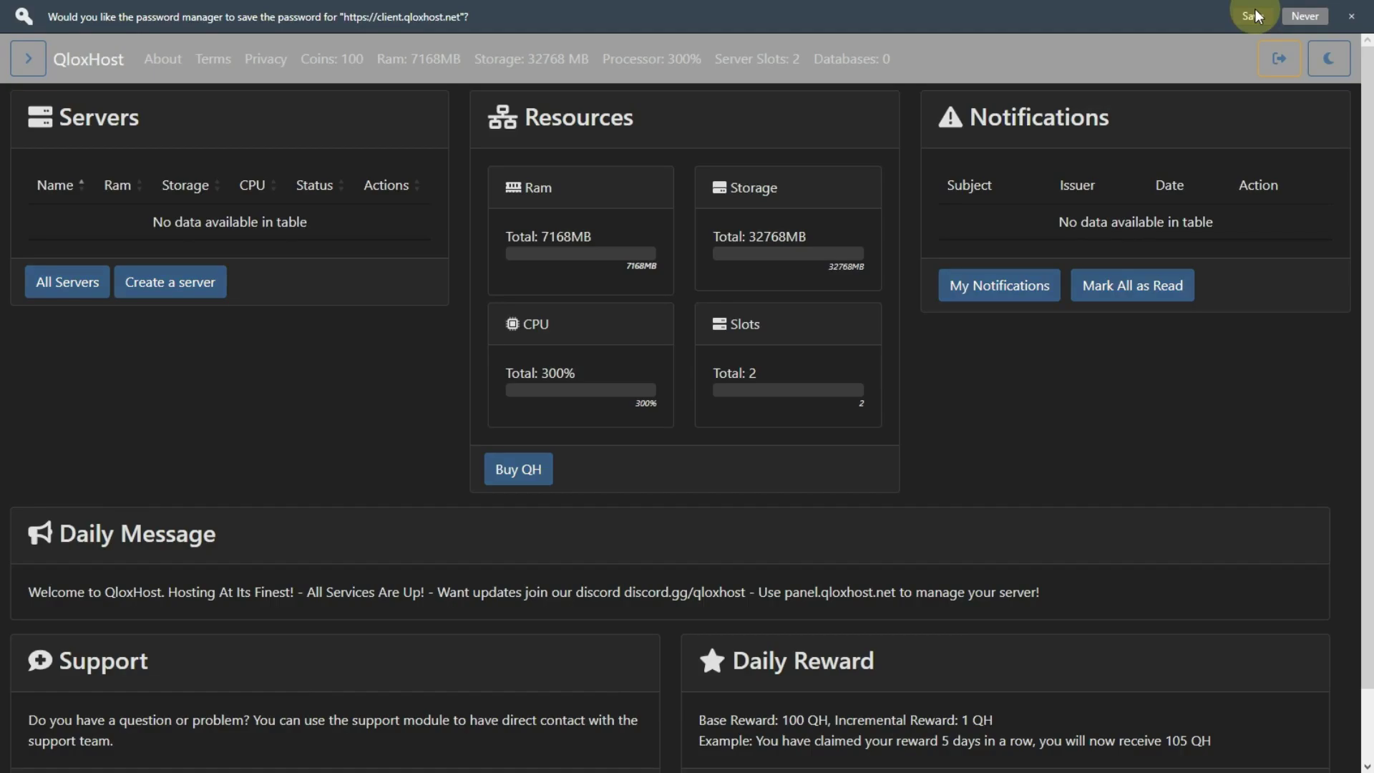
click(1254, 16)
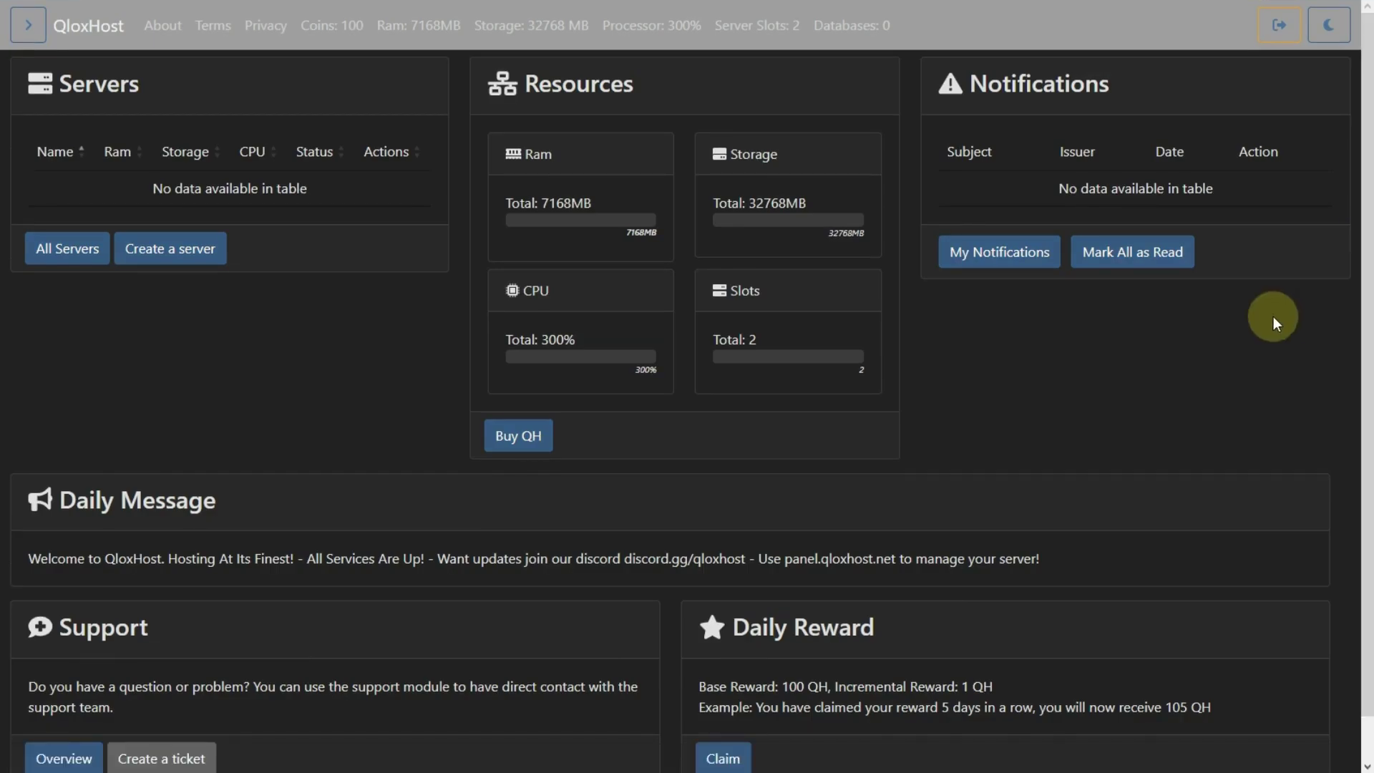
click(214, 250)
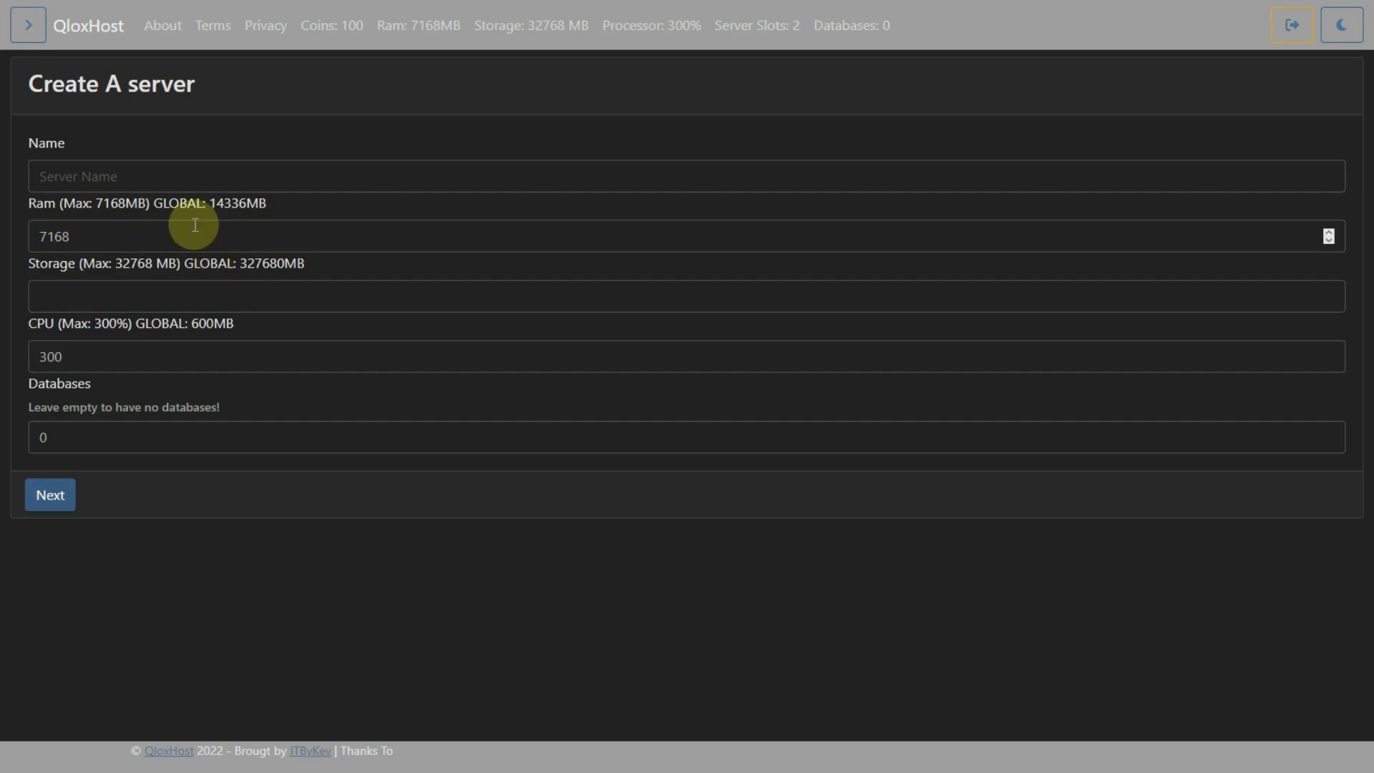
- Give the new server a name and set its storage to 32768 MB
click(162, 179)
text(Deni's Server Qlox)
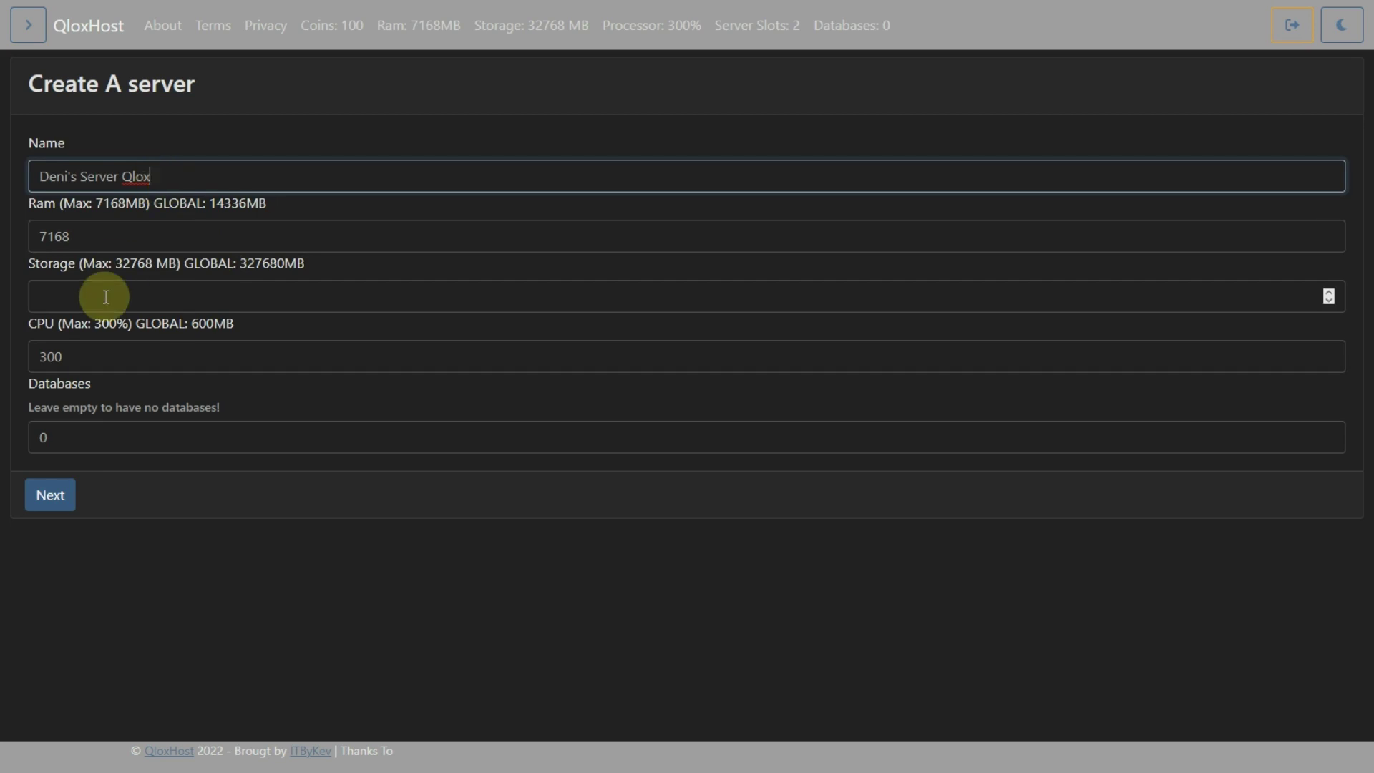
click(98, 296)
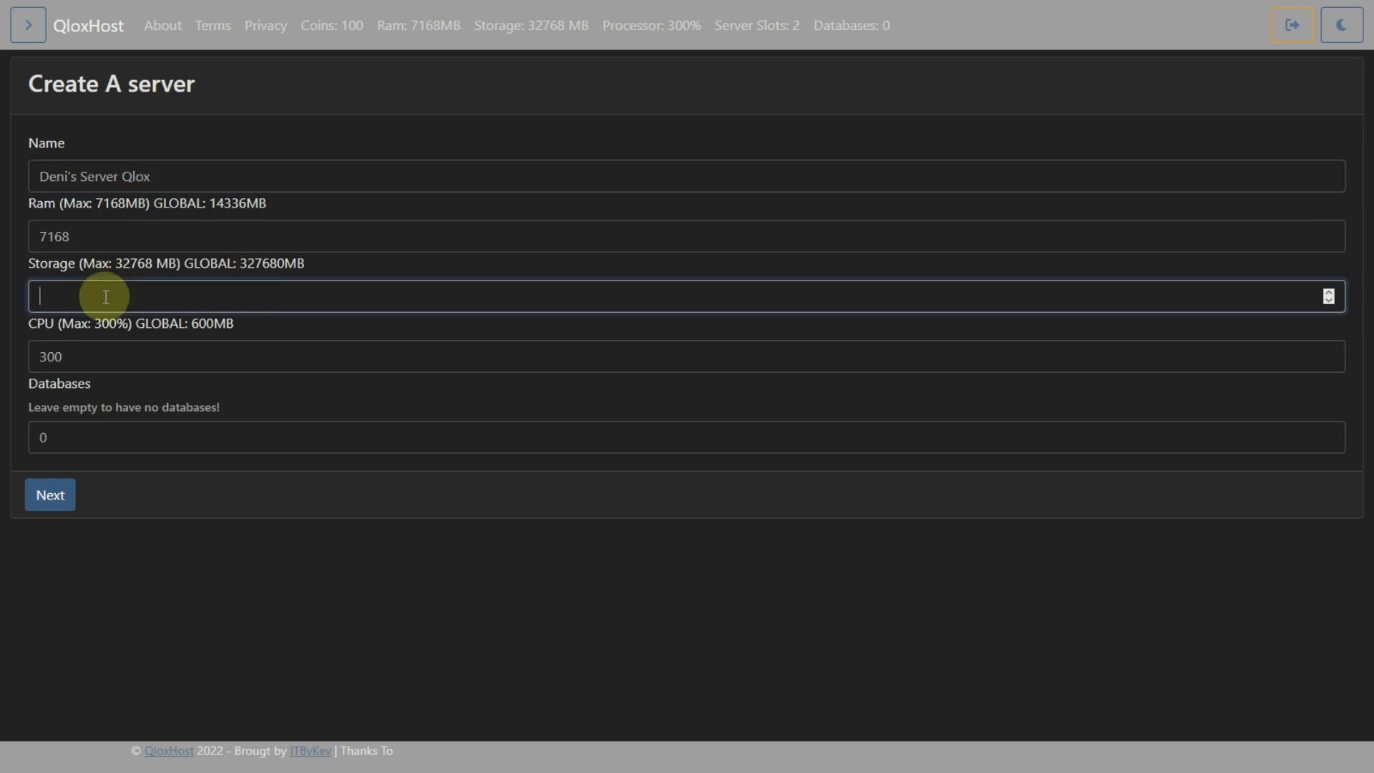
click(149, 268)
text(32768)
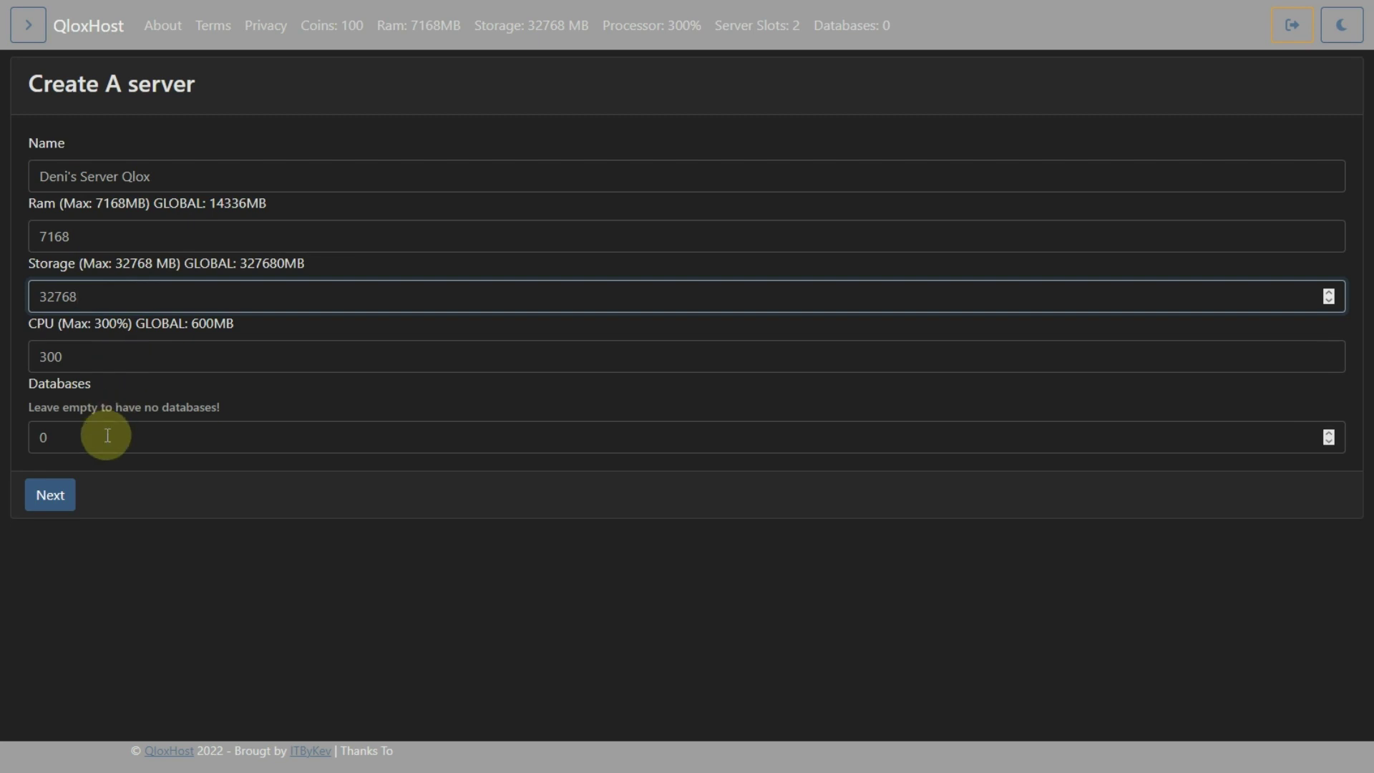
click(93, 463)
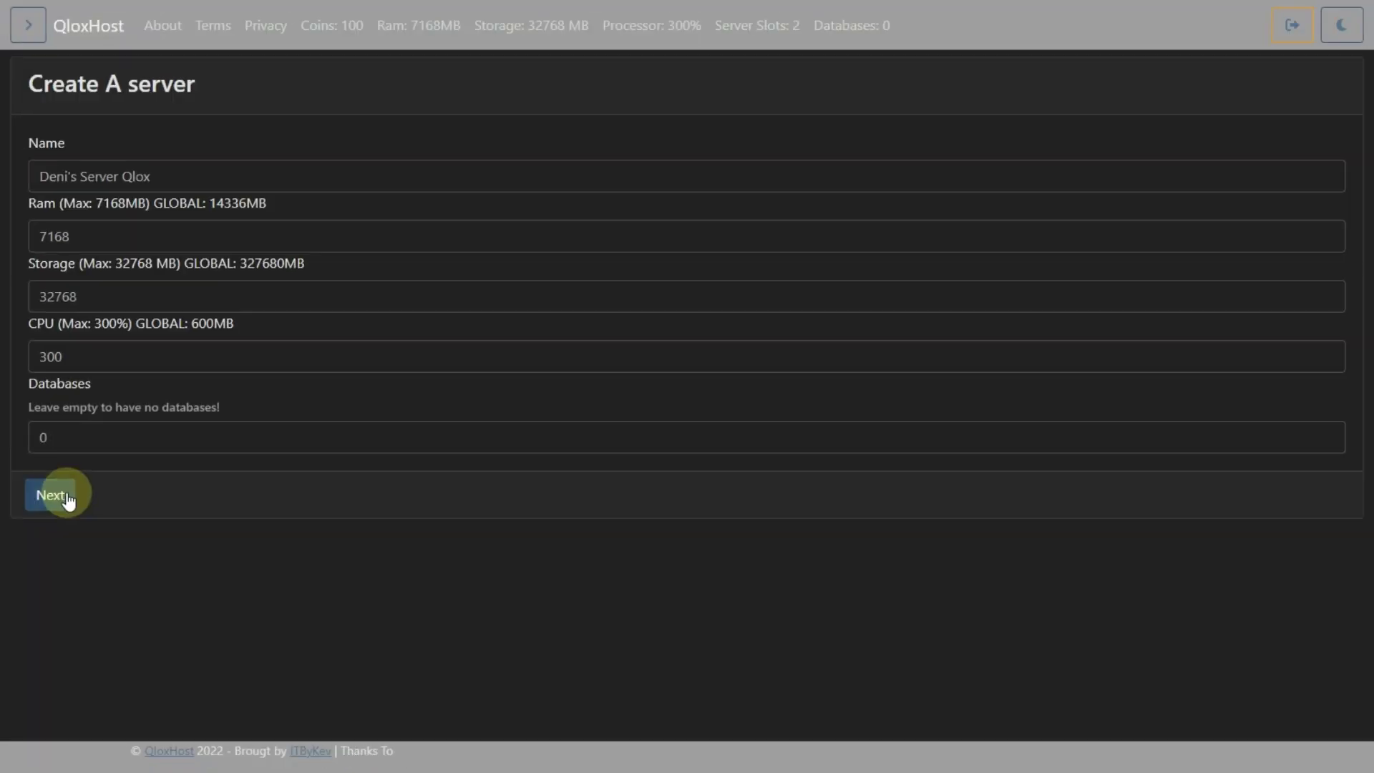
click(118, 411)
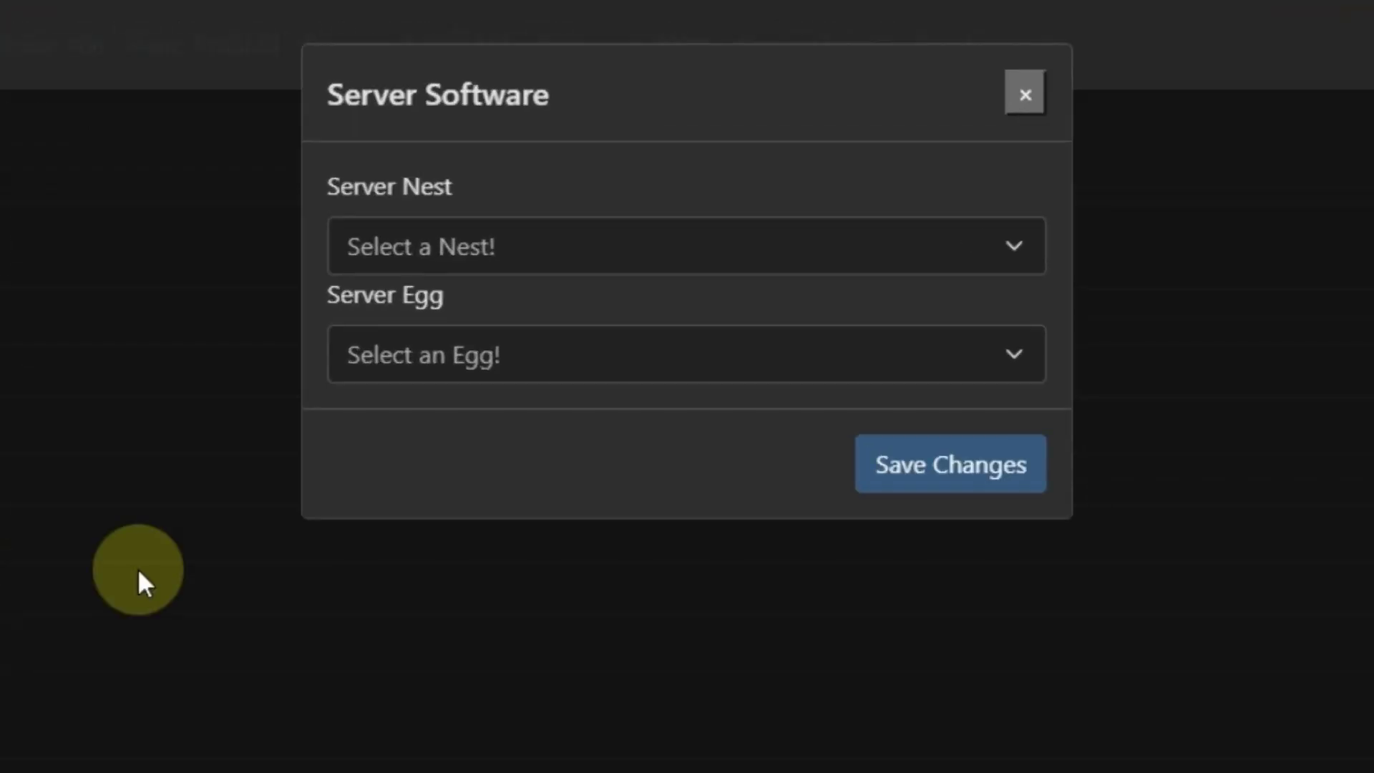
- Save Minecraft nest with the Paper egg as server software and keep the default variables
click(432, 245)
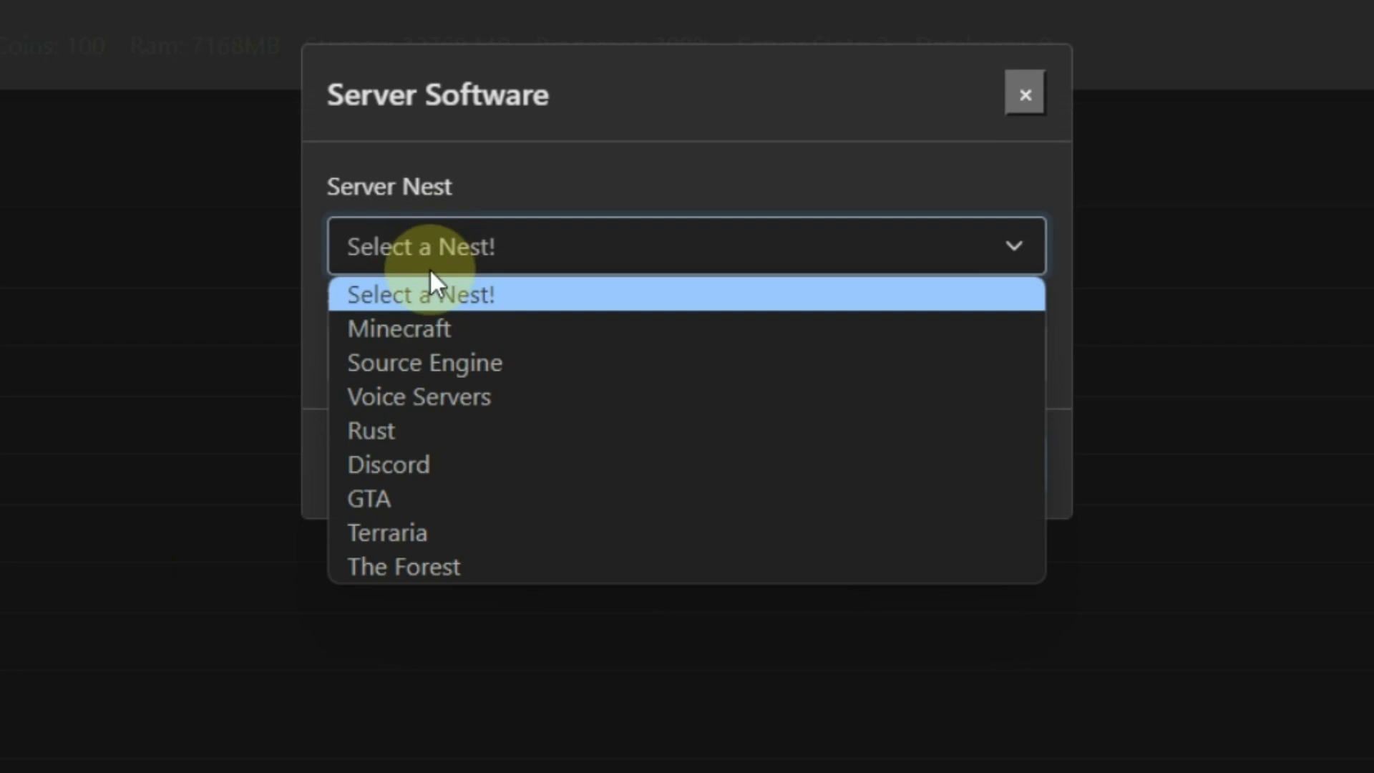
click(418, 335)
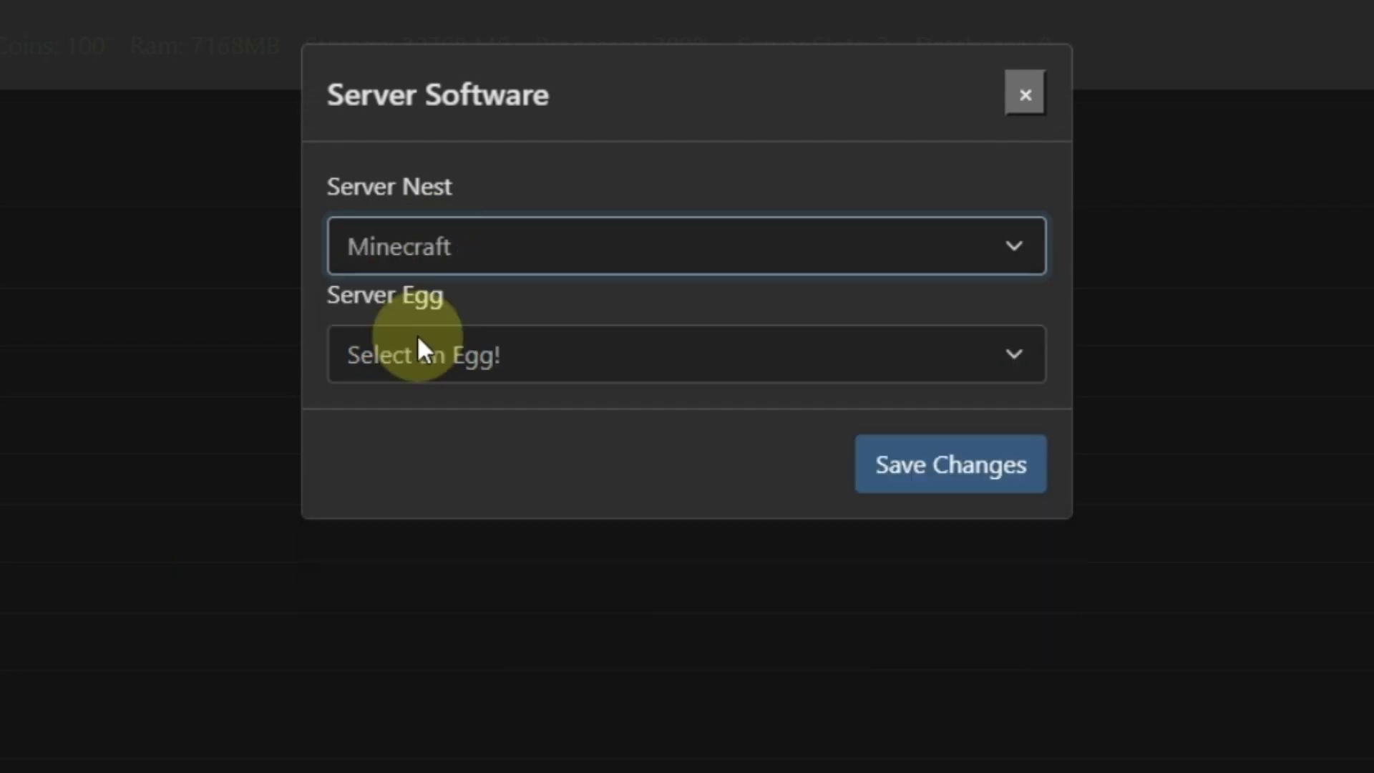
click(420, 367)
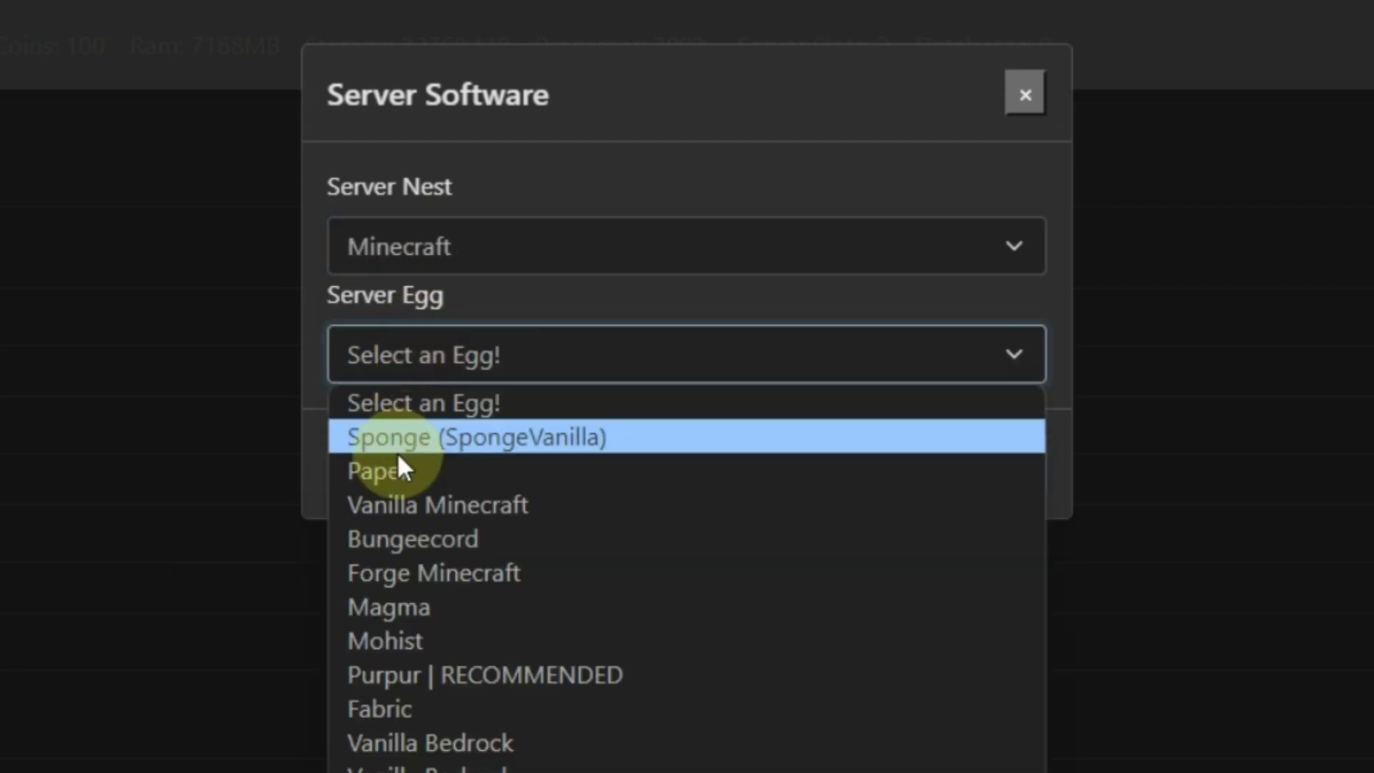
click(387, 469)
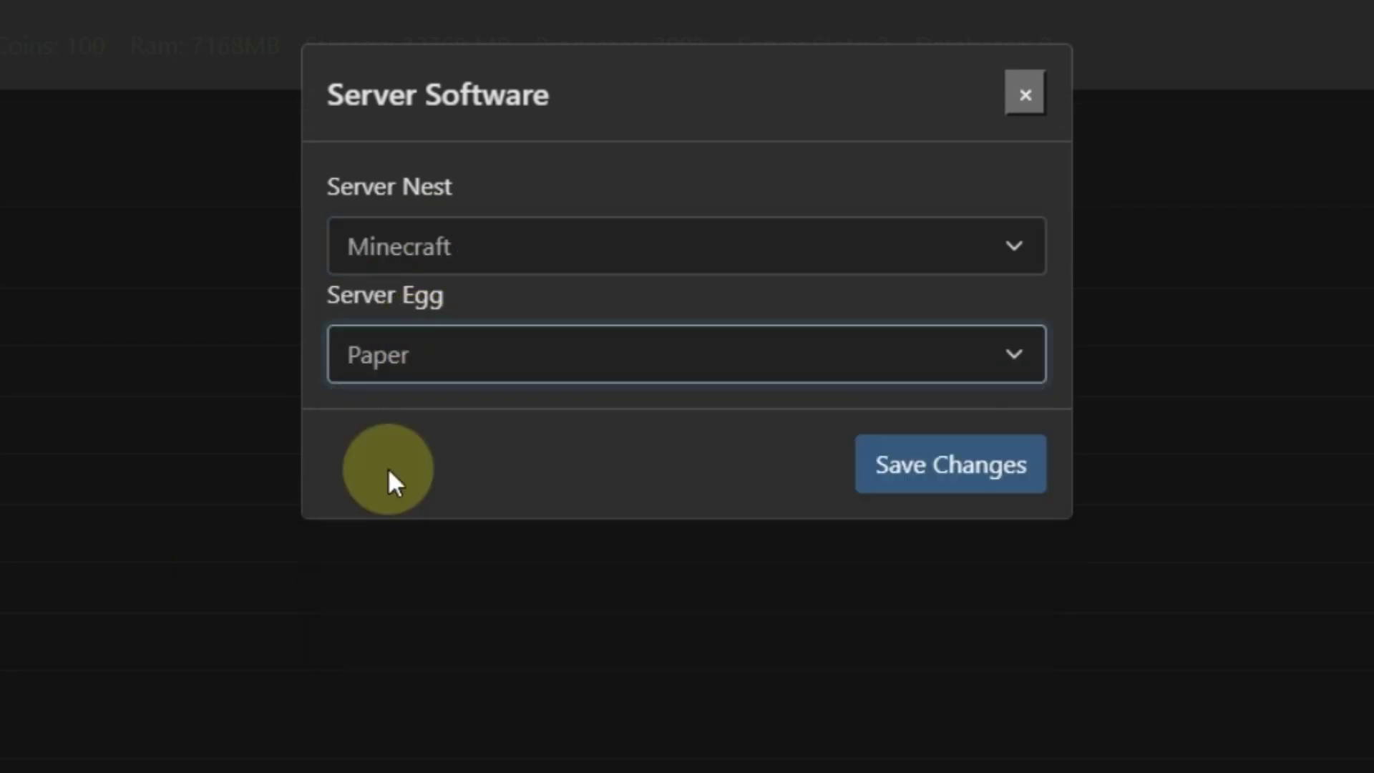
click(961, 473)
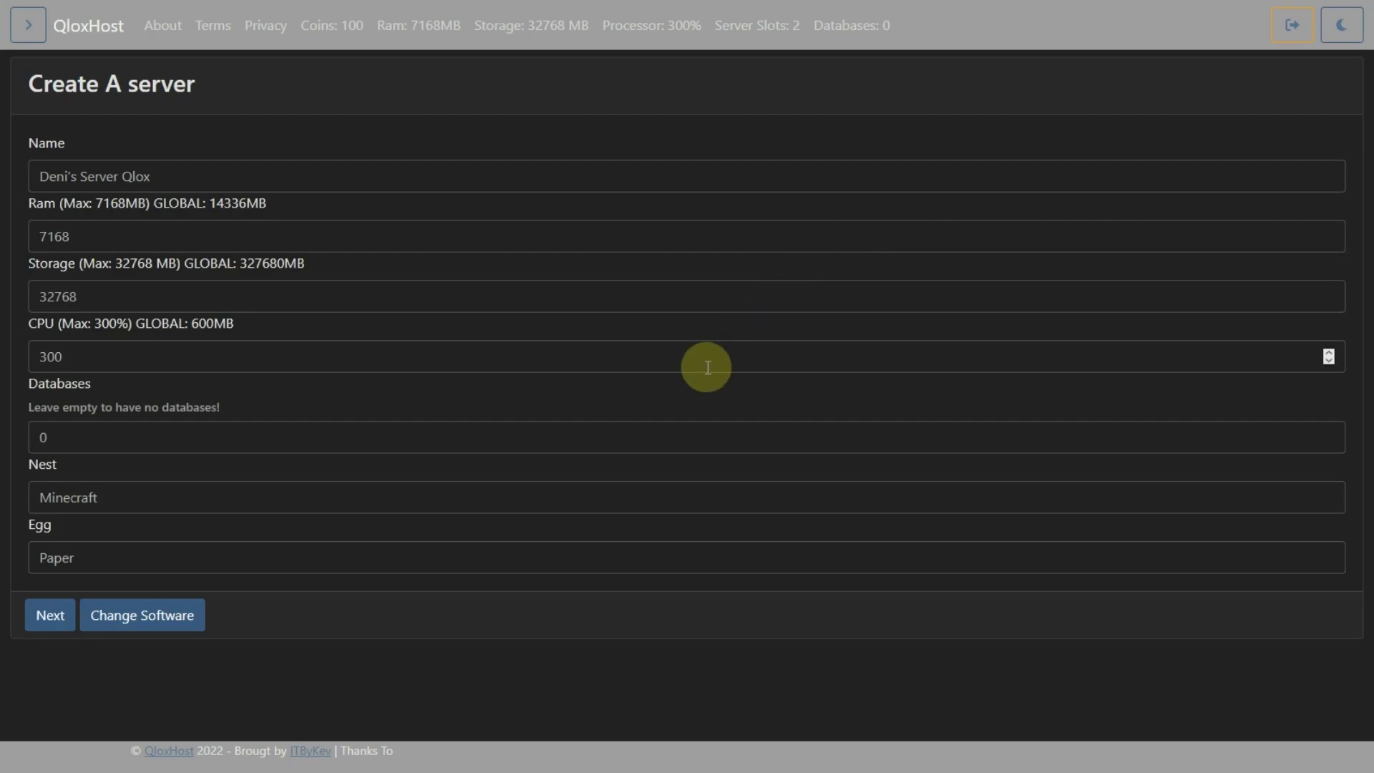
click(59, 621)
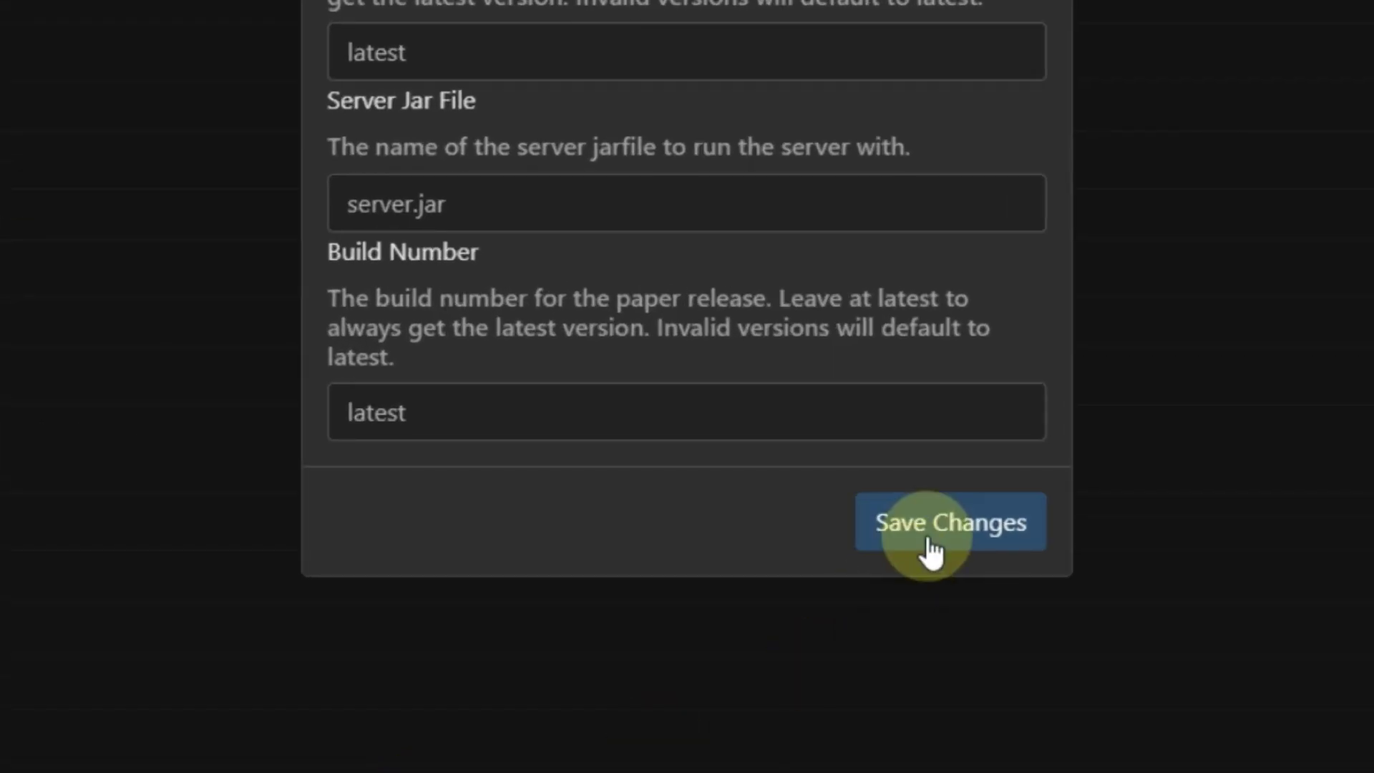
click(933, 548)
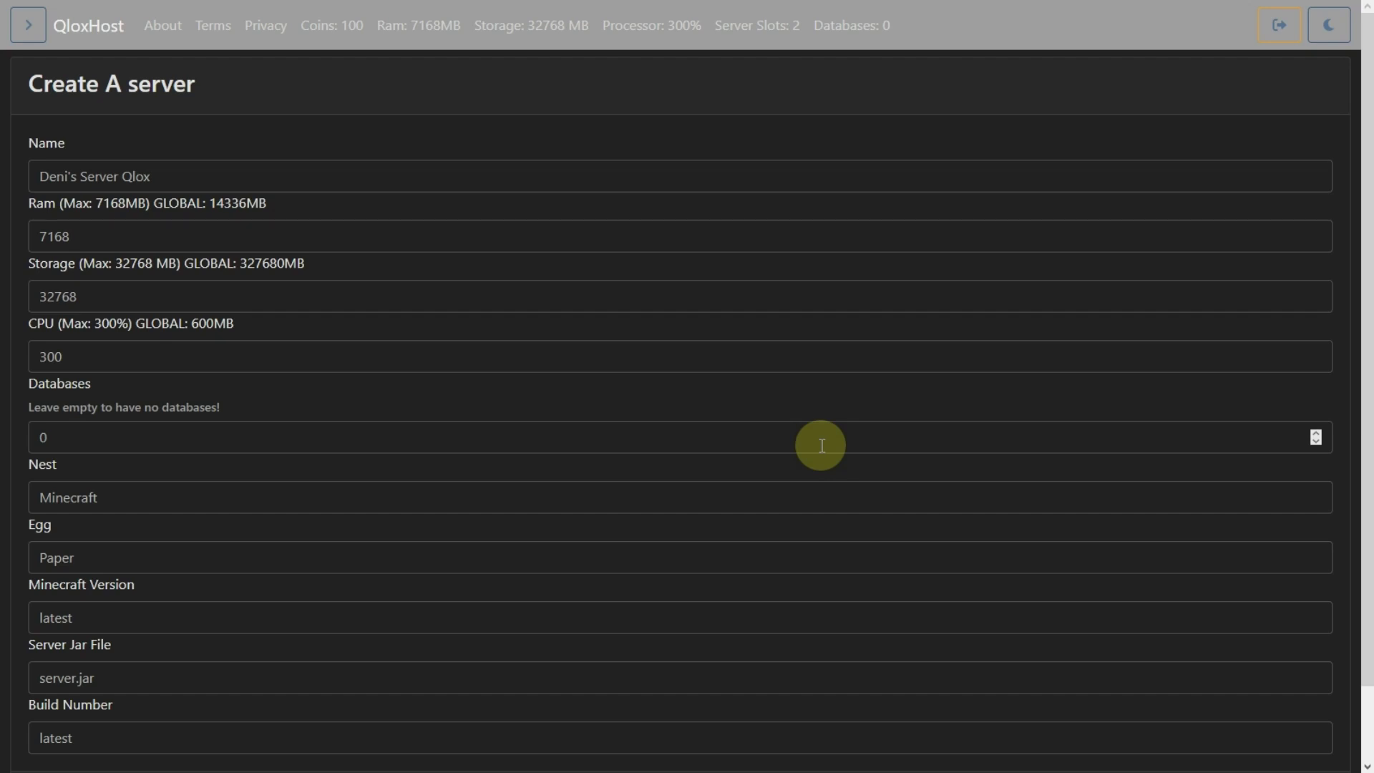
scroll(821, 445, down, 1)
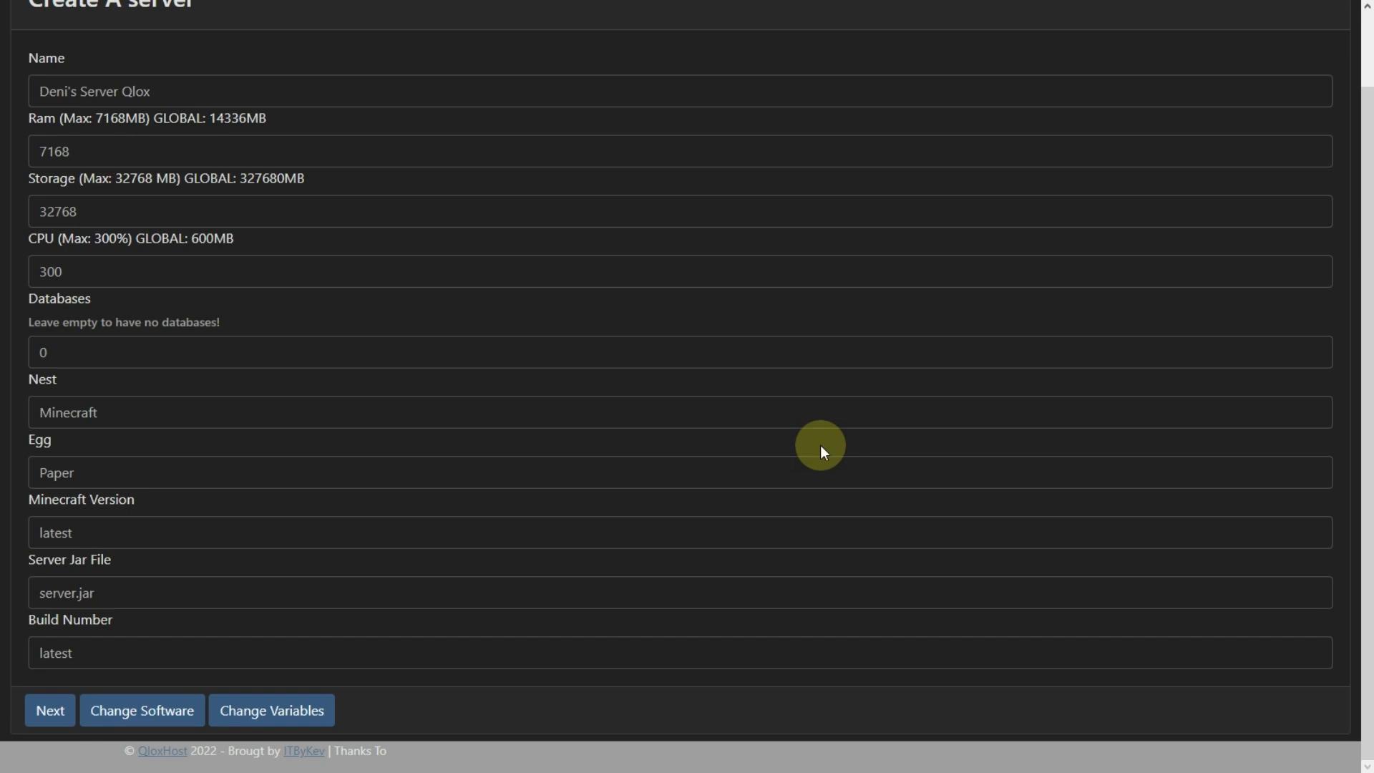
- Choose Europe as the server location
click(34, 712)
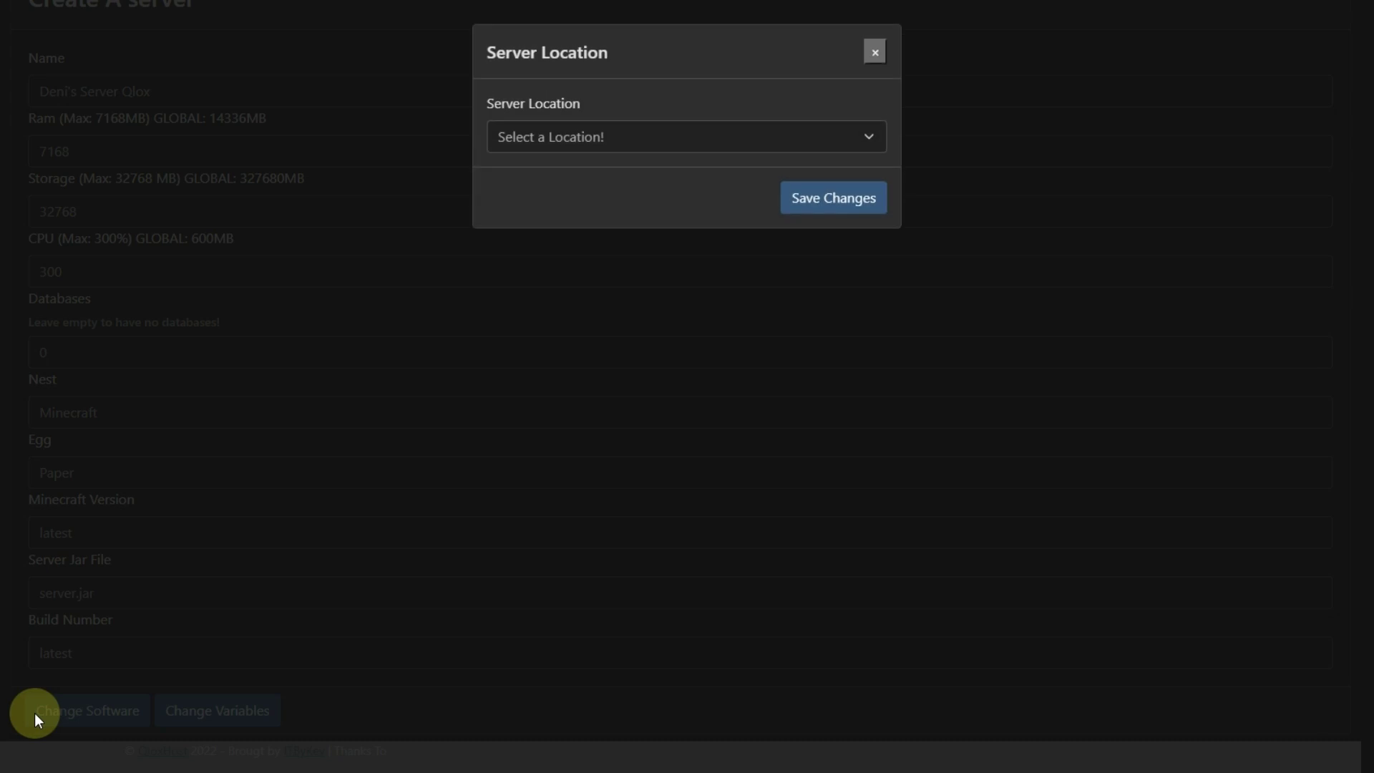
click(558, 135)
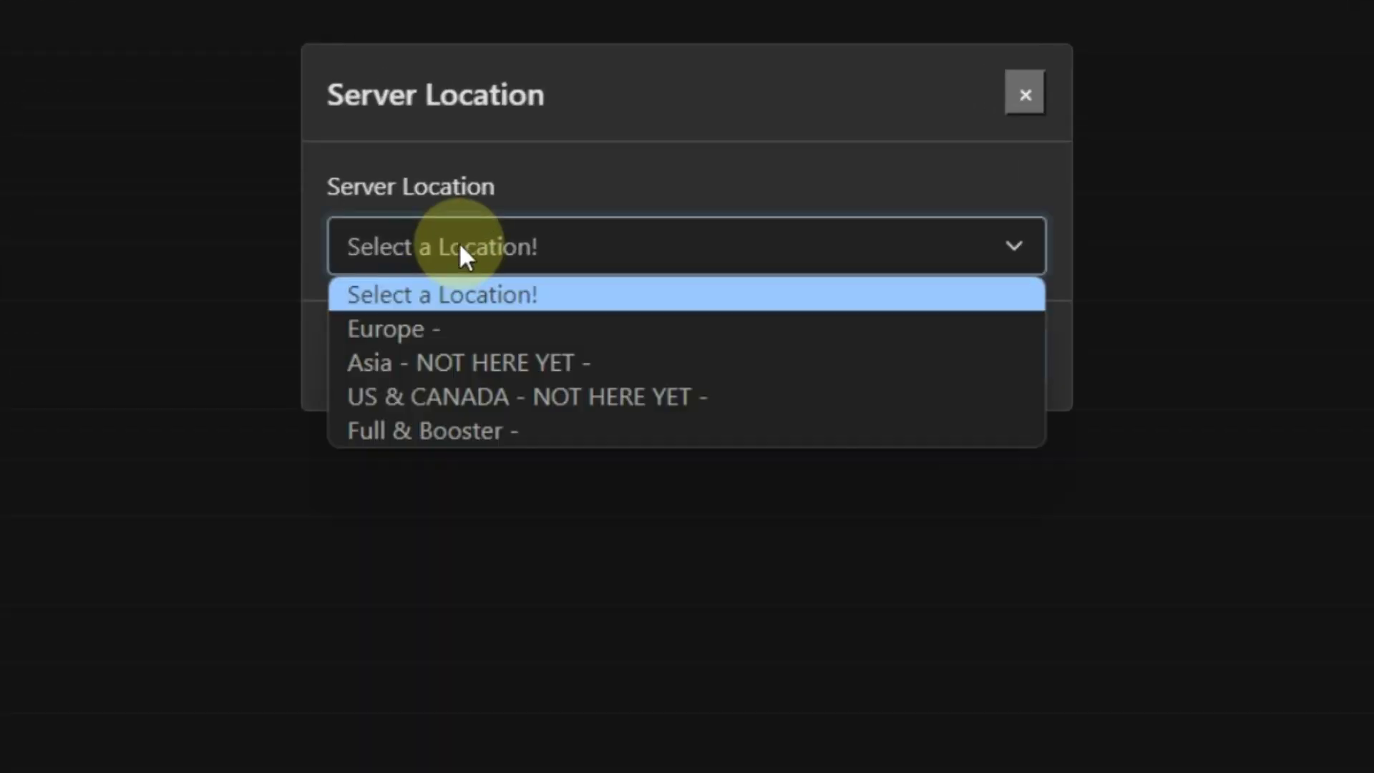
click(439, 329)
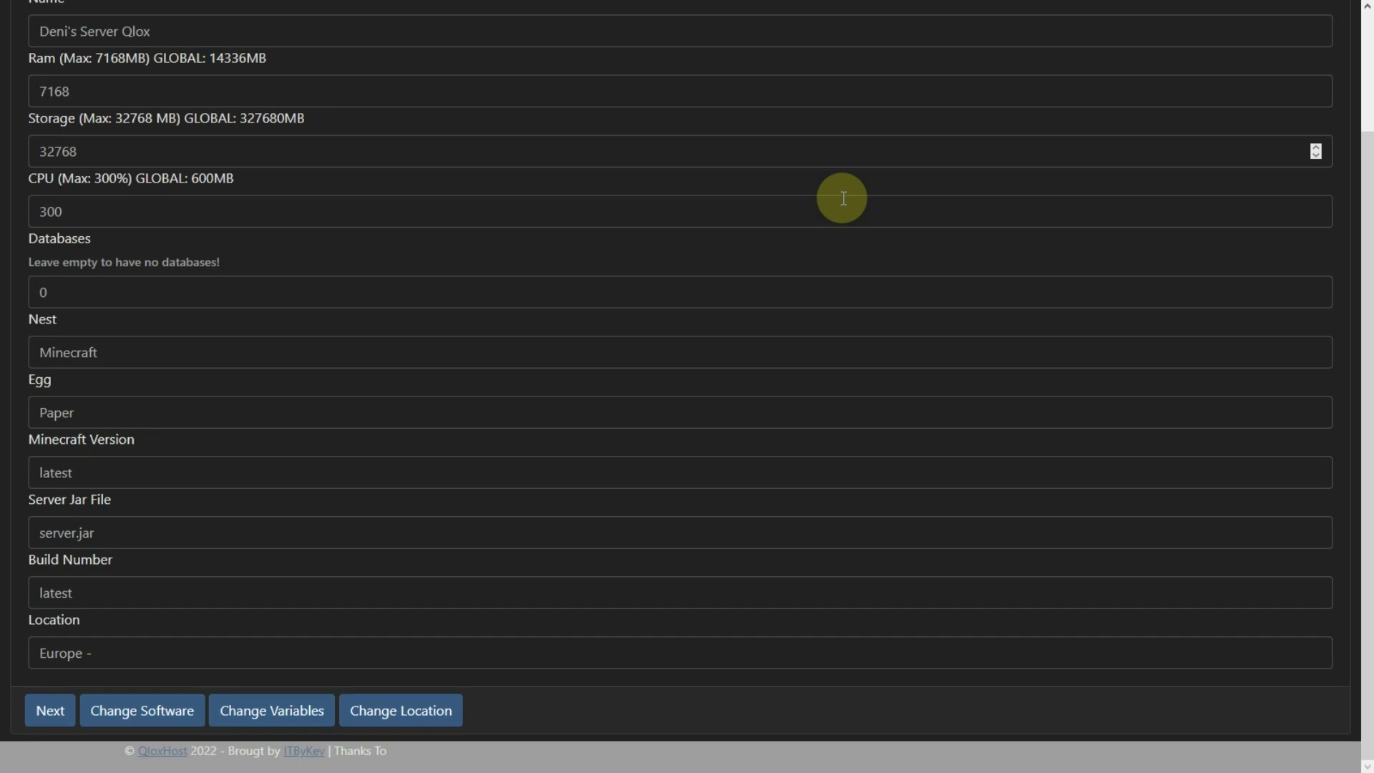
- Select and save the ghcr.io/pterodactyl/yolks:java_17 Docker image for the server
click(49, 712)
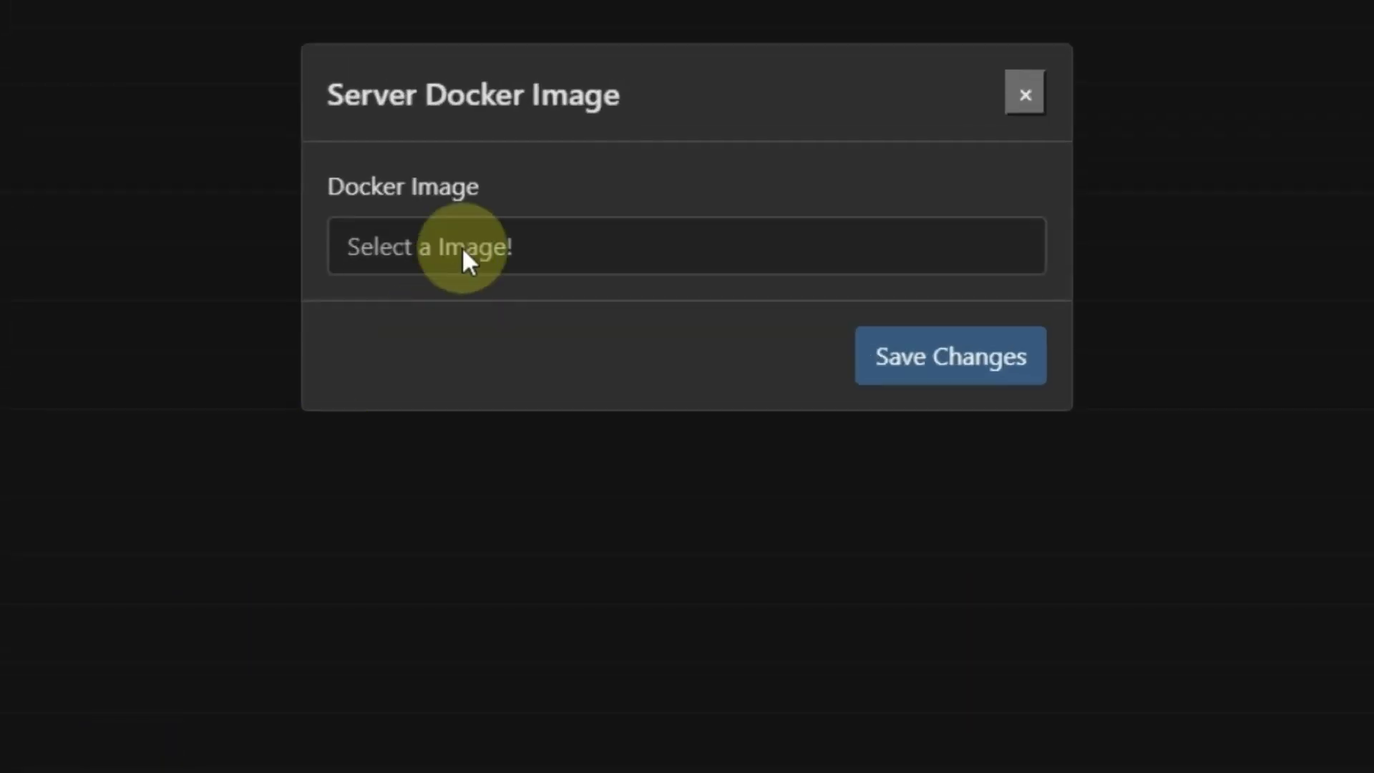
click(562, 102)
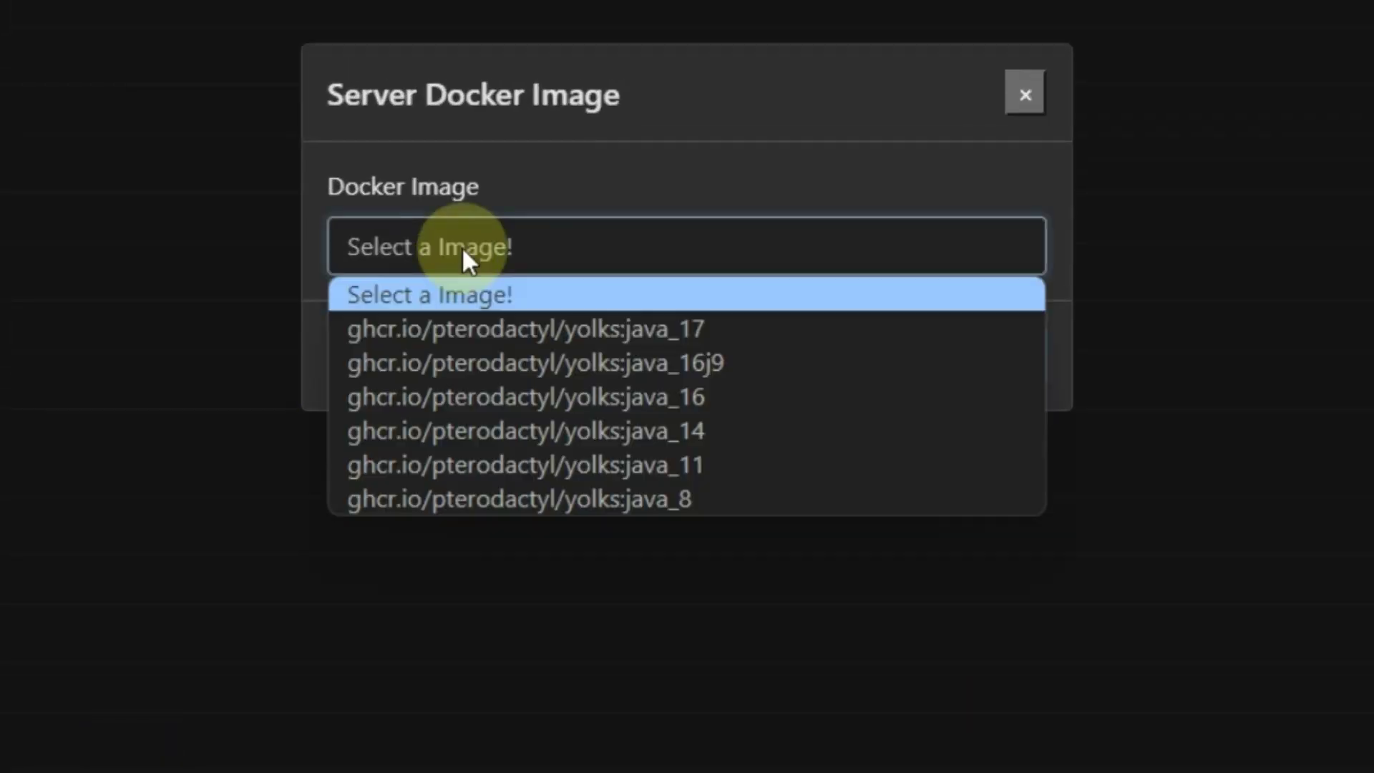
click(482, 332)
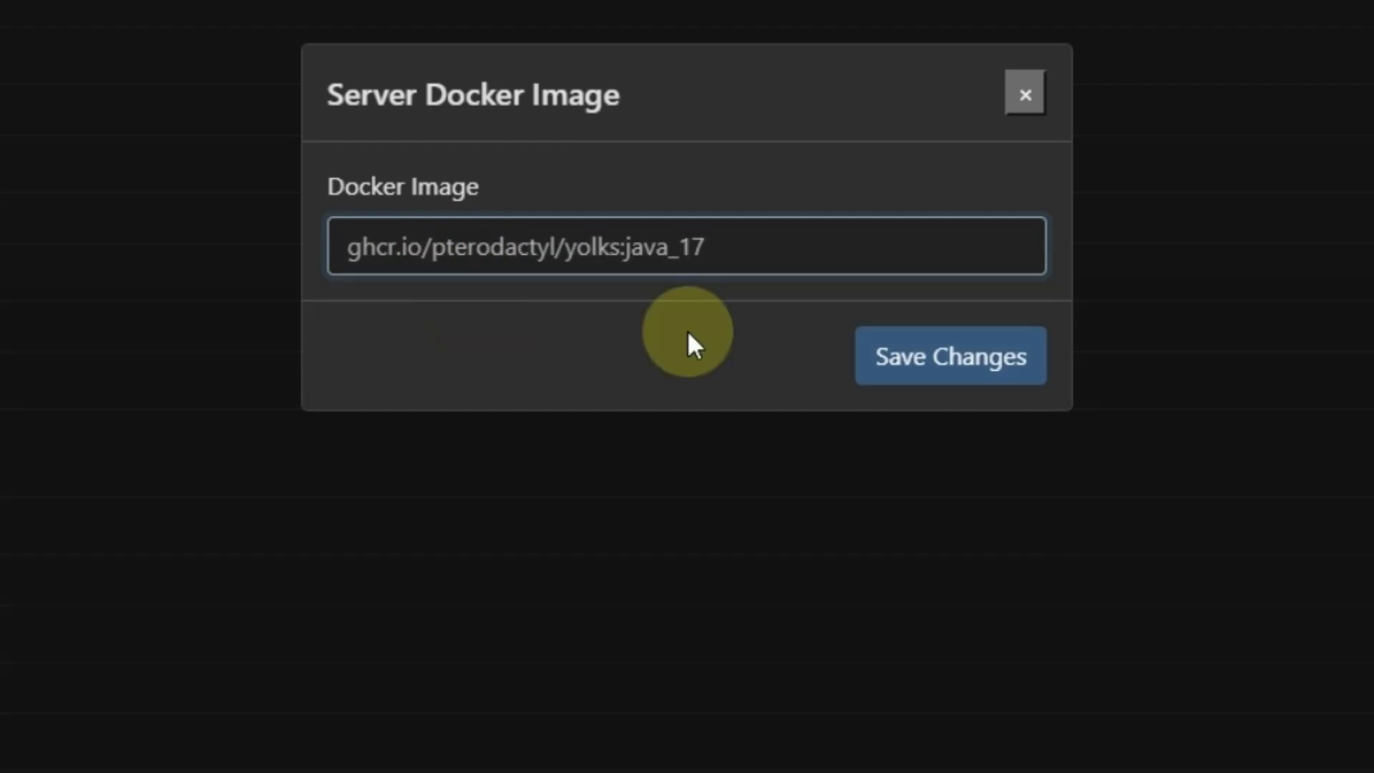
click(986, 360)
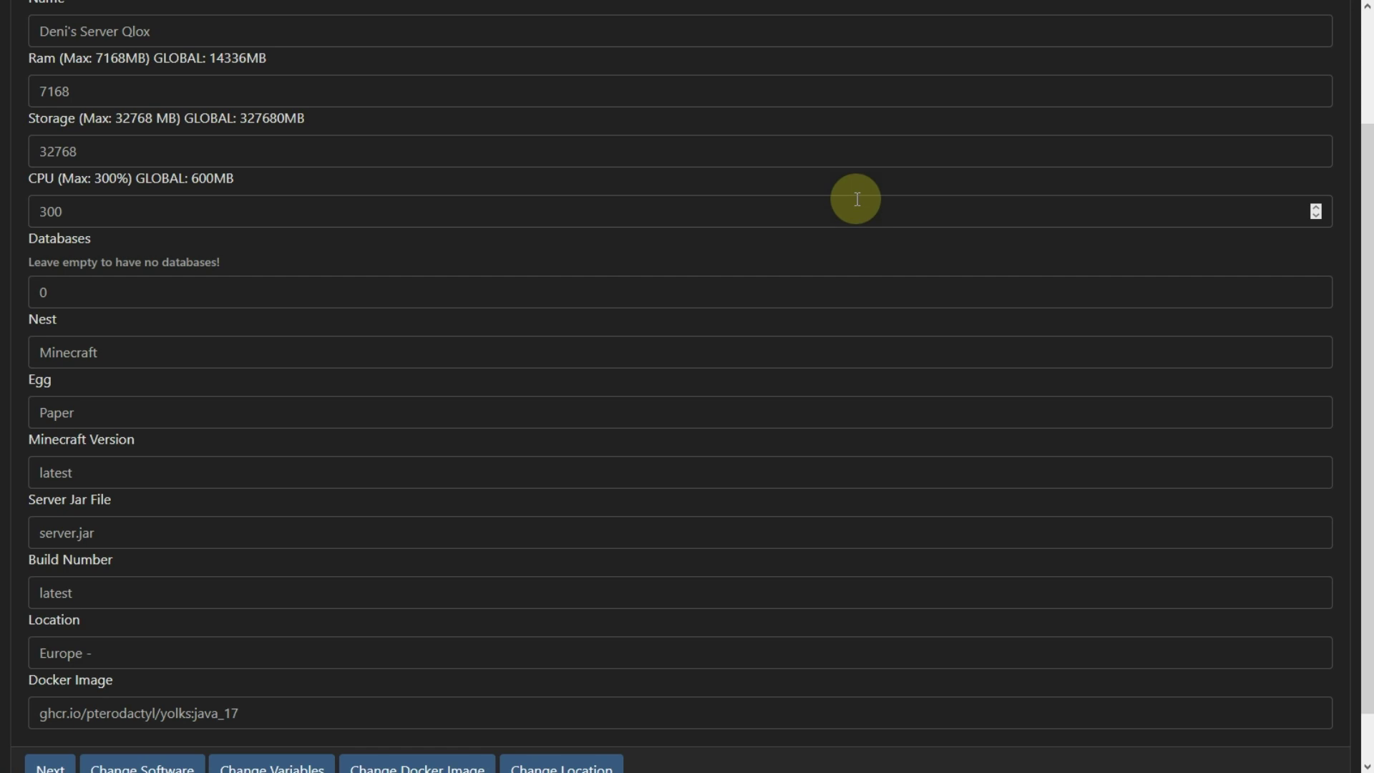
scroll(855, 202, down, 1)
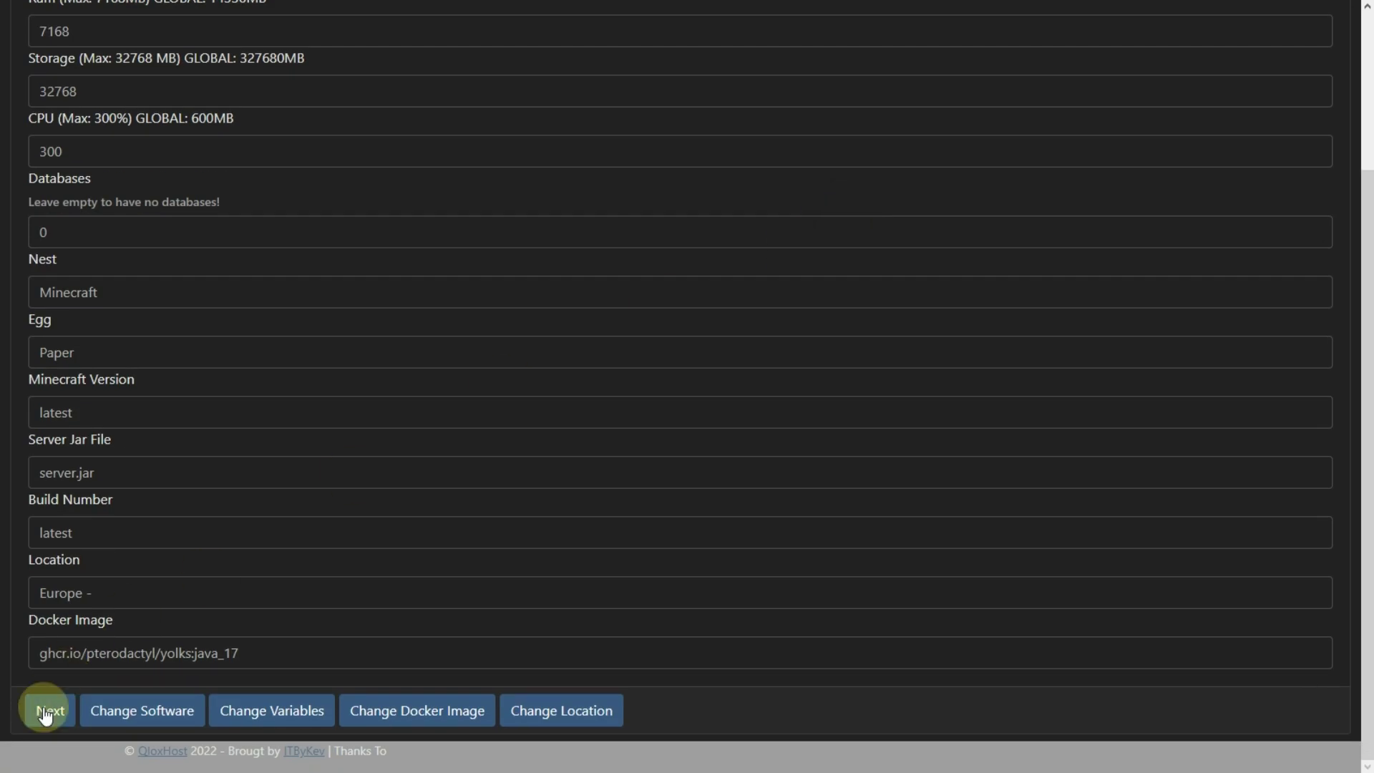
click(47, 711)
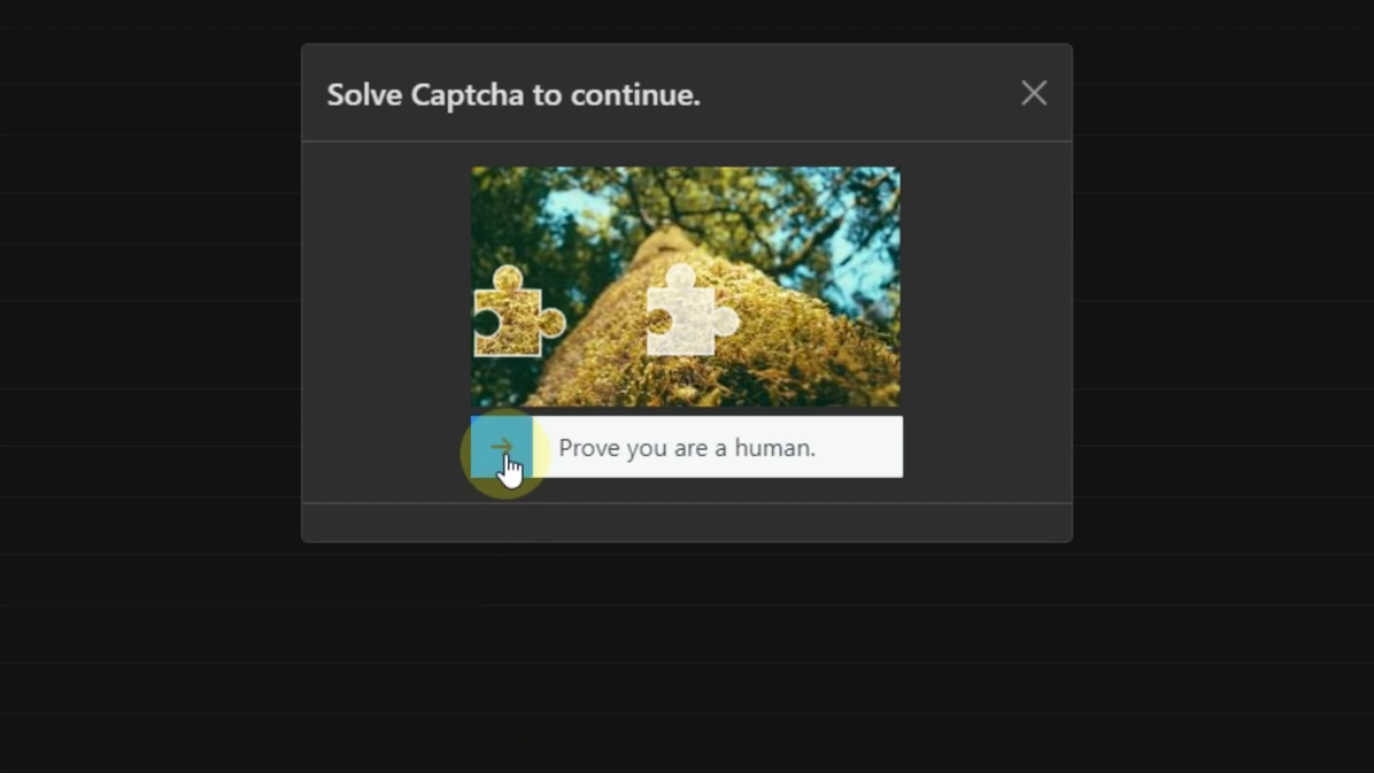
- Solve the slider captcha on the second try to create the server, then go to the game panel login
drag(511, 469, 694, 487)
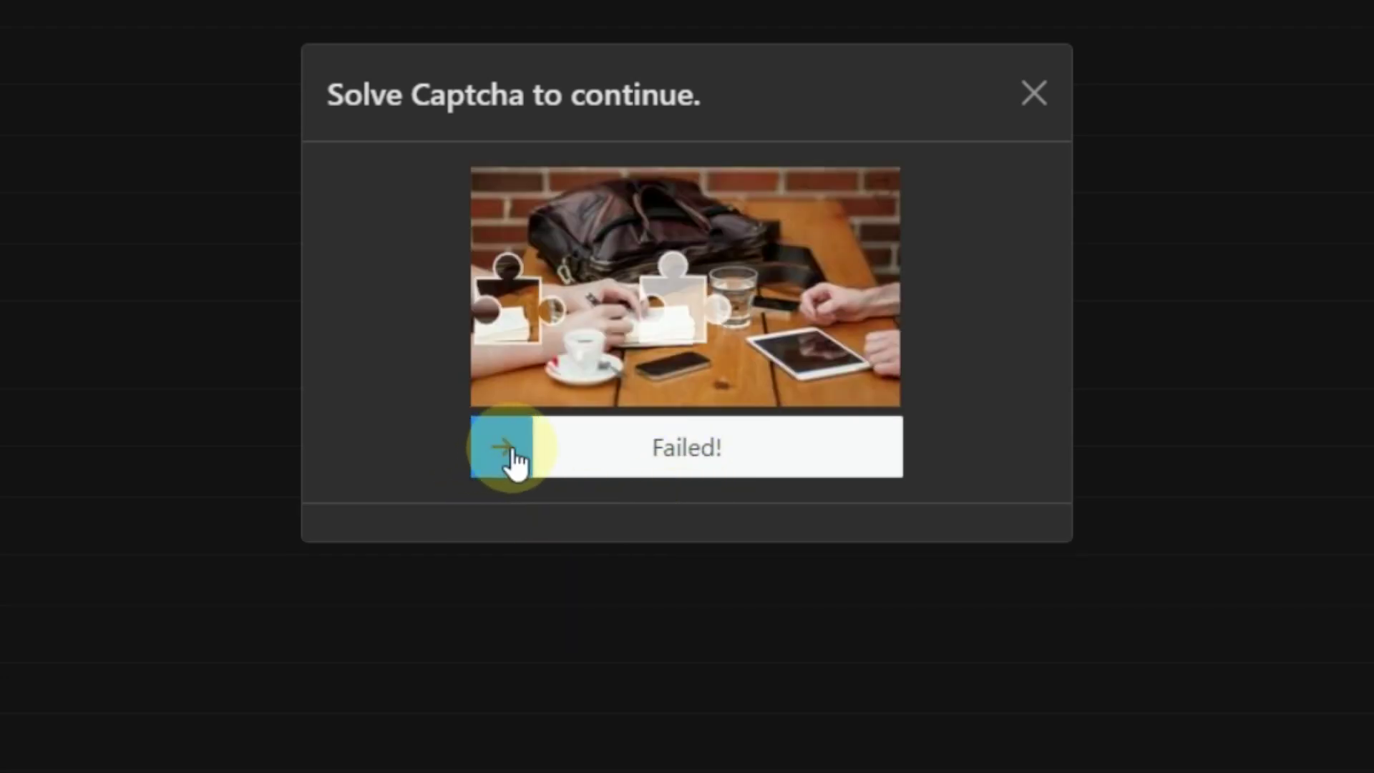
drag(512, 462, 687, 478)
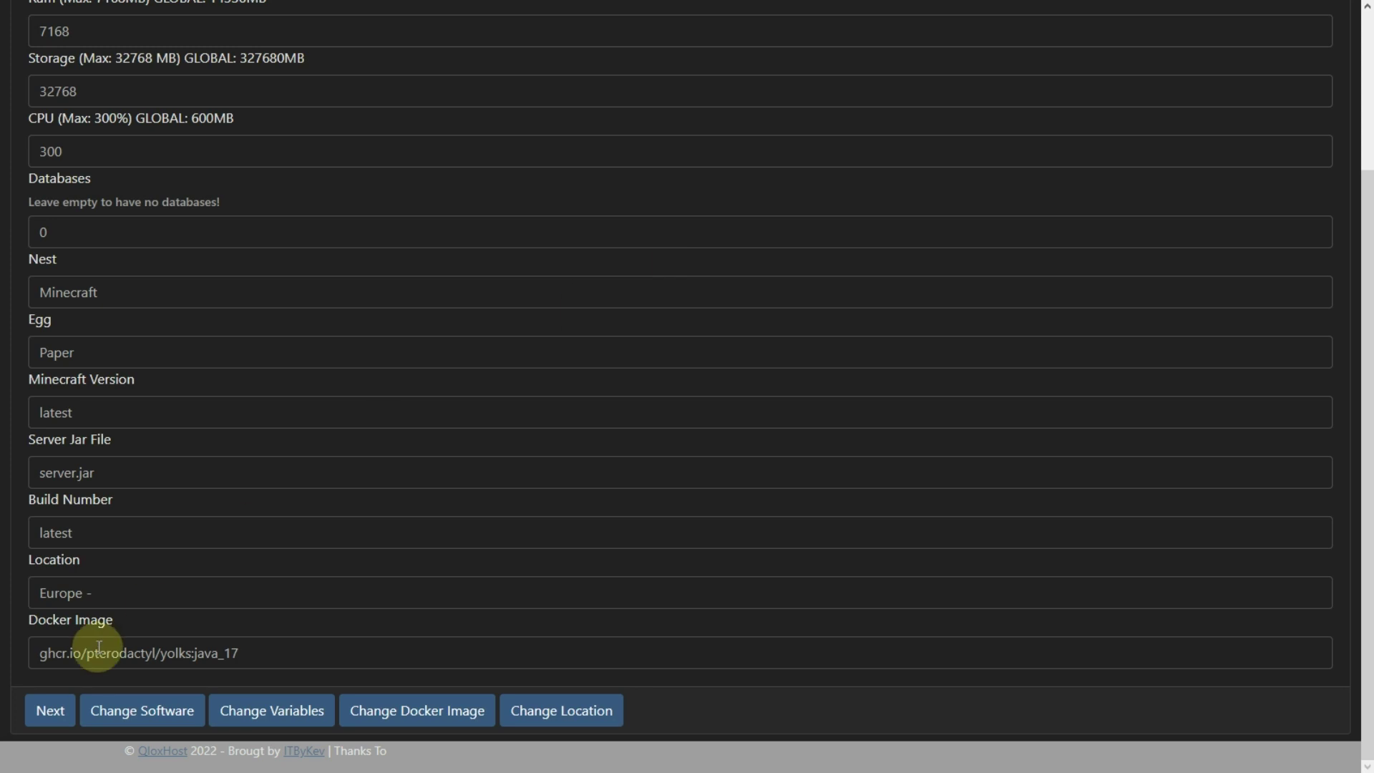
click(50, 718)
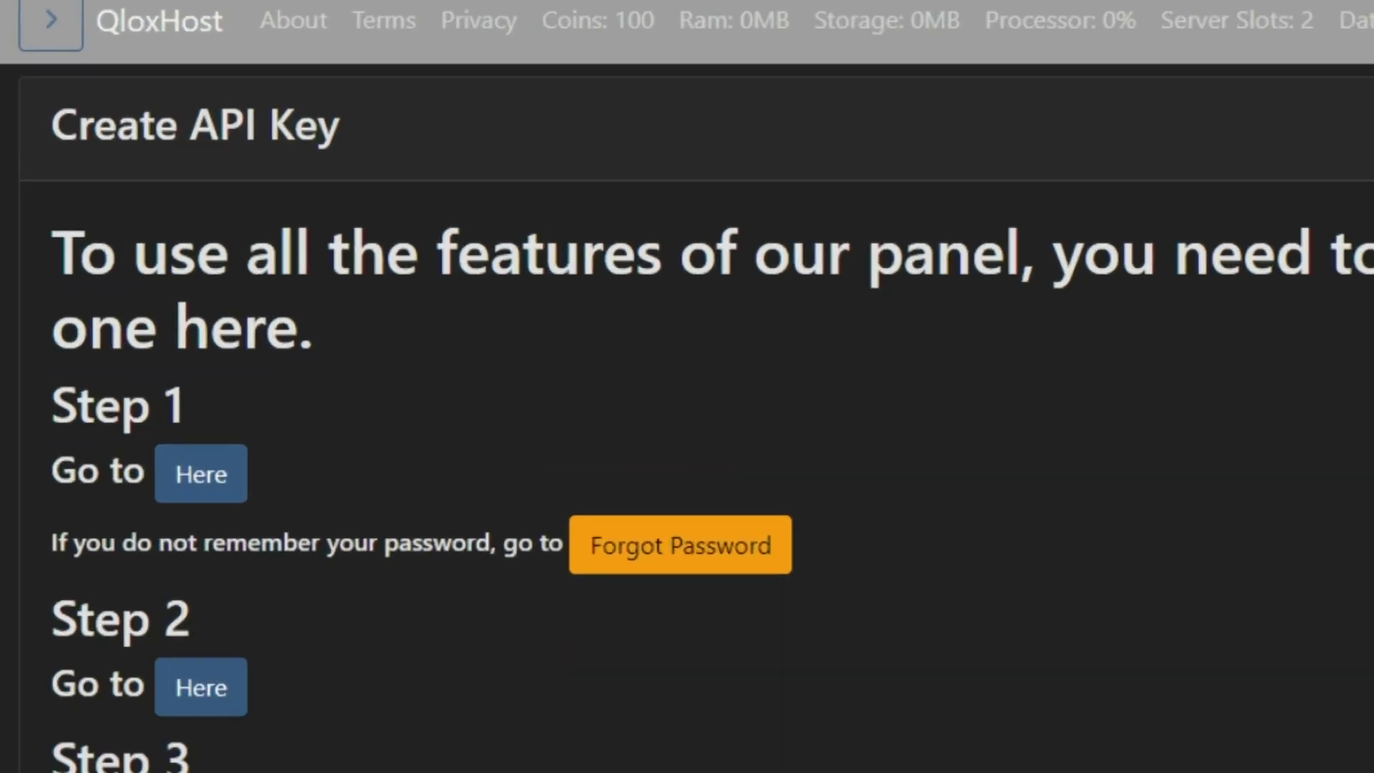
click(201, 473)
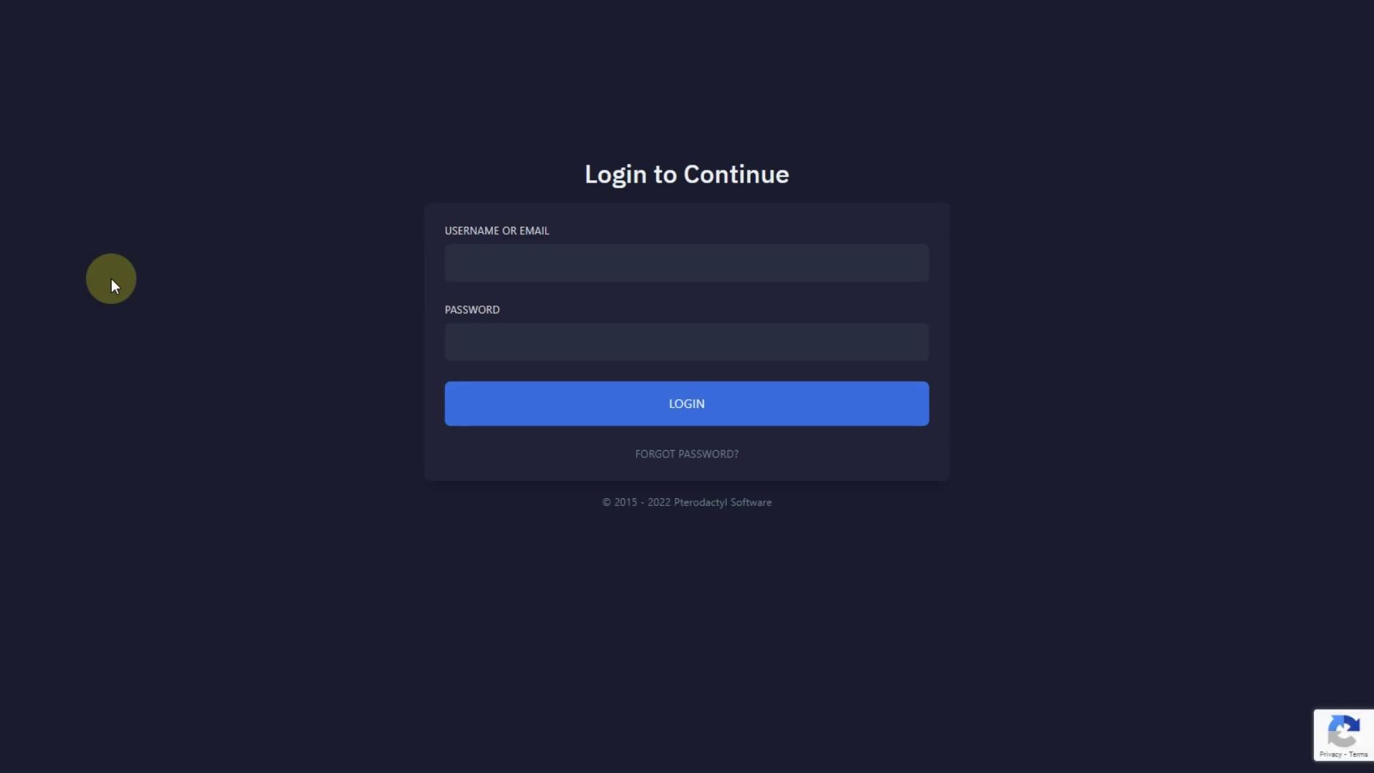
- Log in to the Pterodactyl game panel with the browser's saved credentials
click(499, 269)
key(Down)
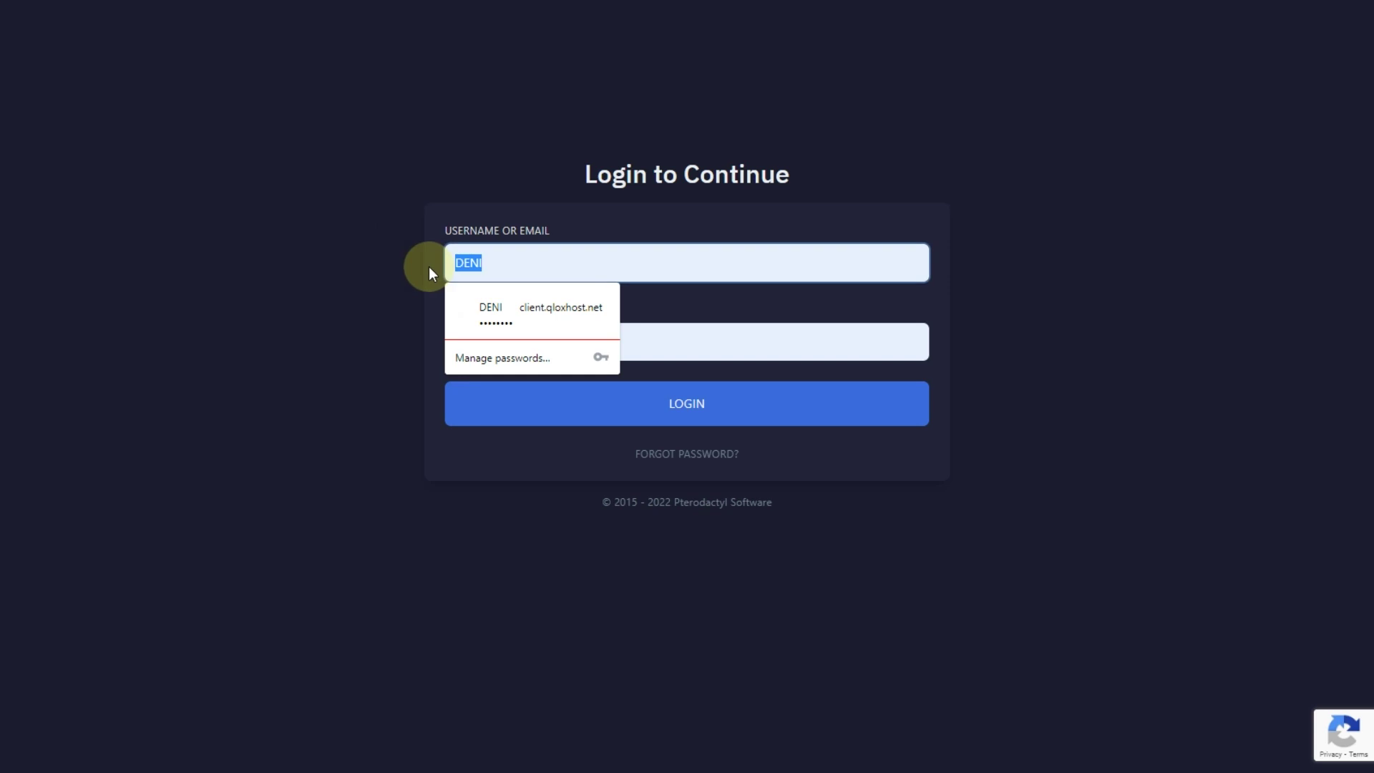
key(Return)
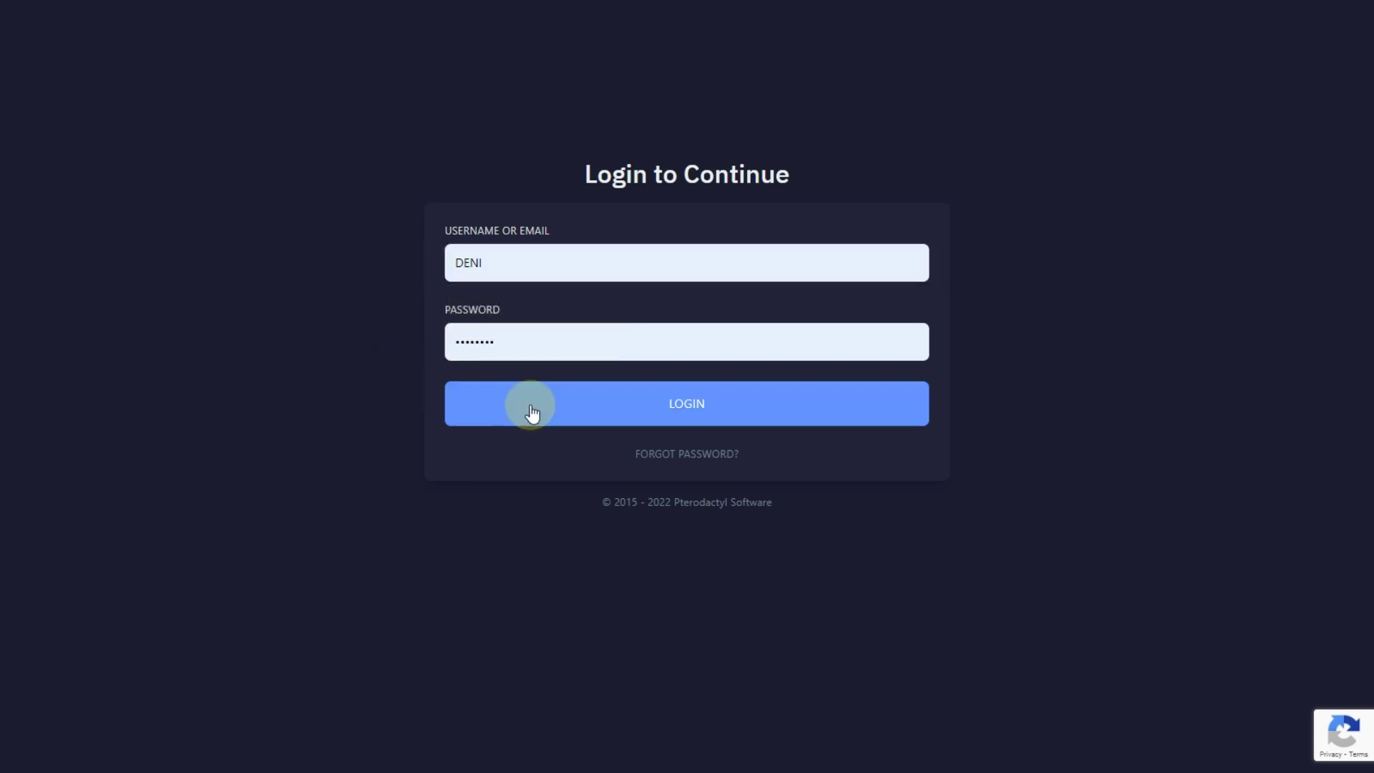
click(532, 413)
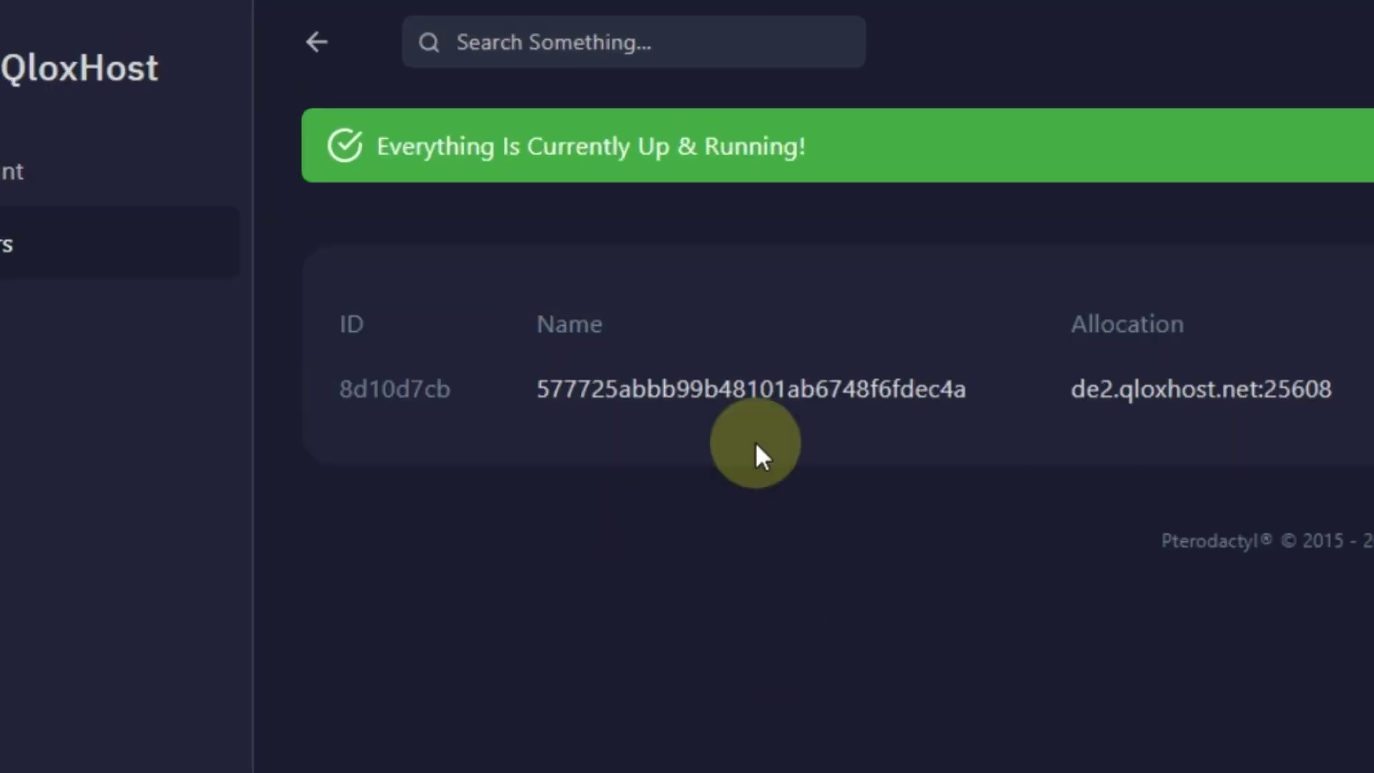
- Open the new server, start it from the console, and accept the Minecraft EULA
click(750, 393)
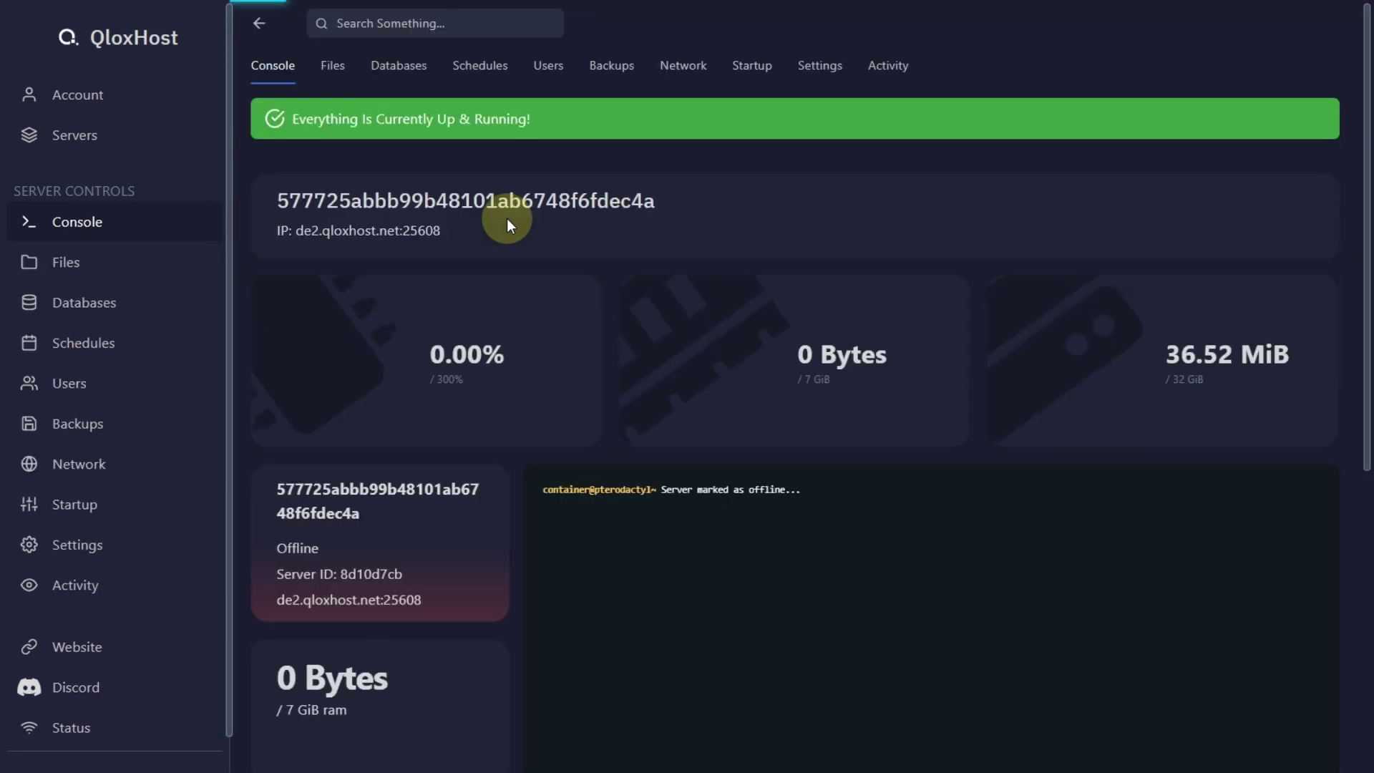
scroll(828, 346, down, 5)
click(1148, 537)
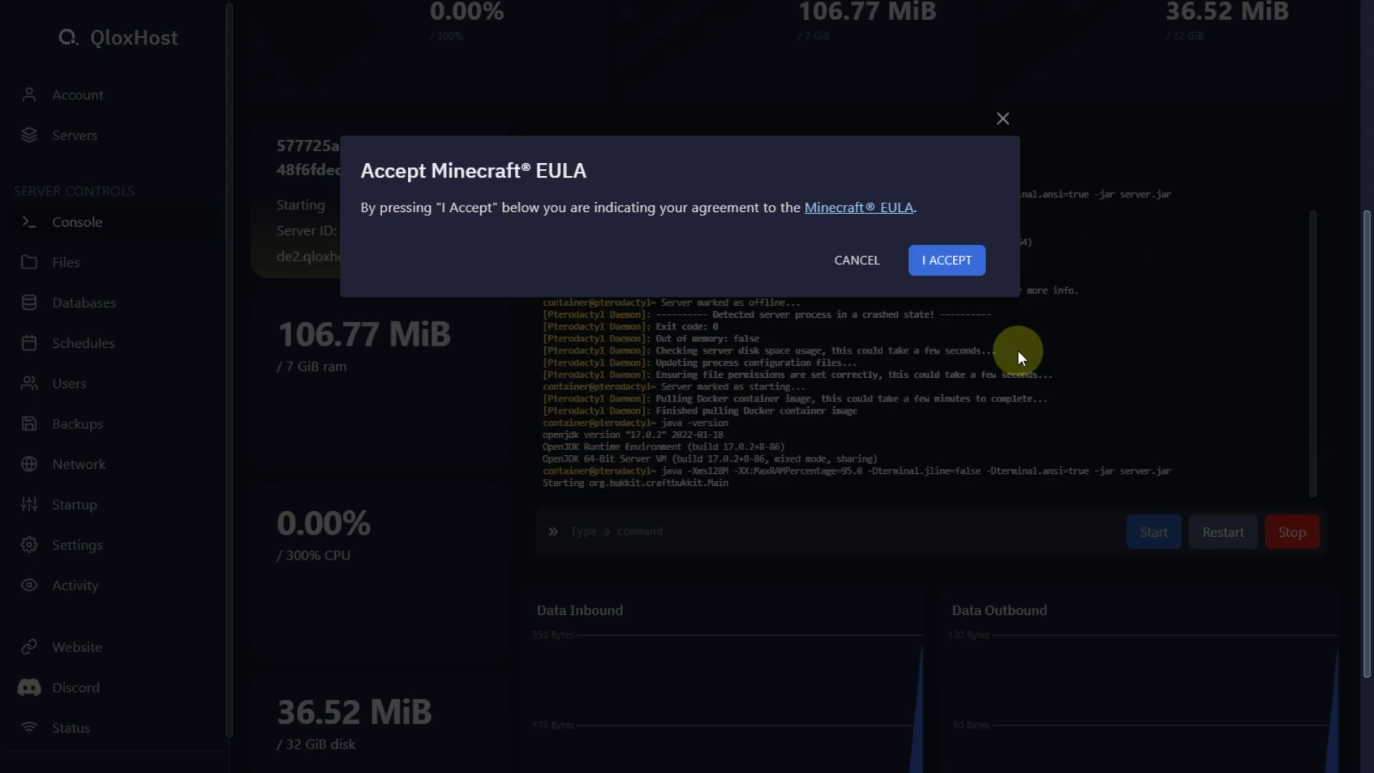
click(939, 261)
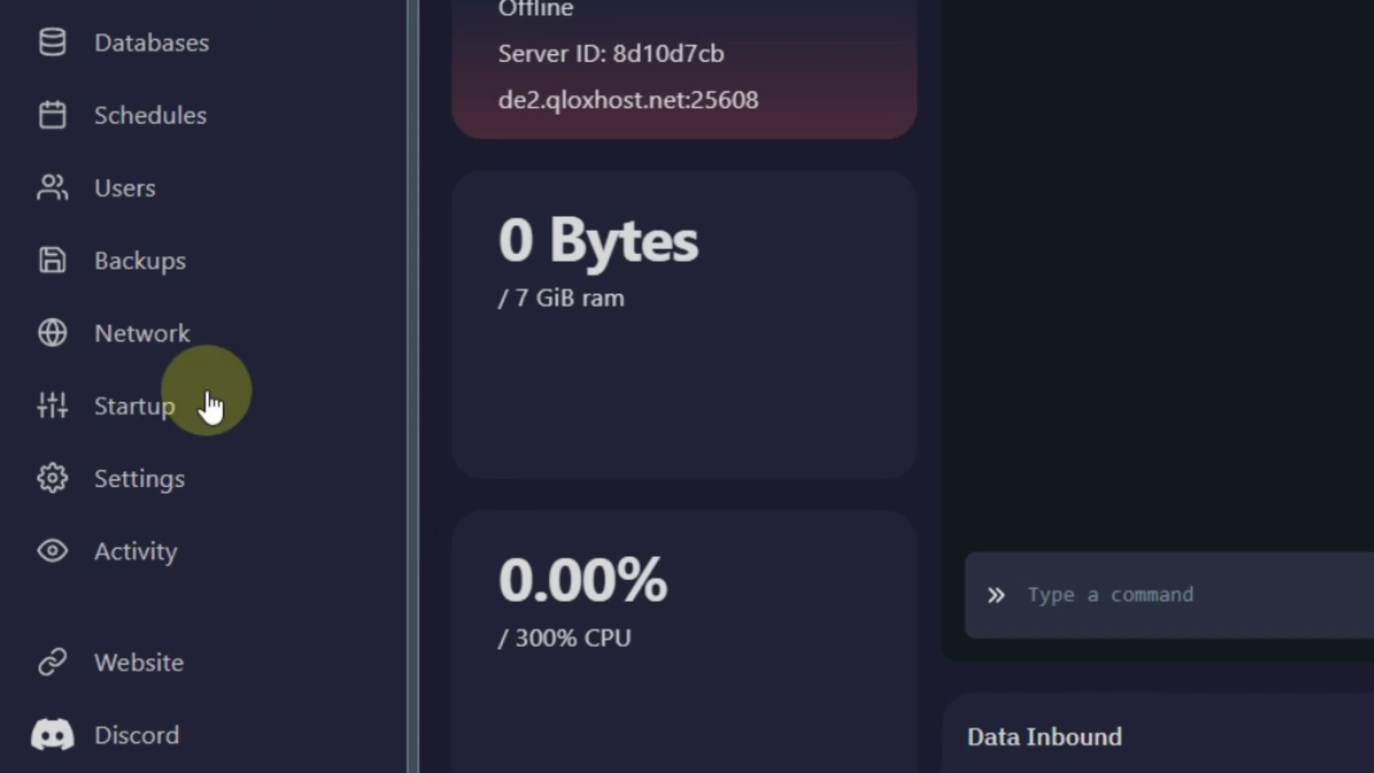
- On the Startup page, change Minecraft Version from 'latest' to 1.16.5 and choose ghcr.io/pterodactyl/yolks:java_16
click(211, 407)
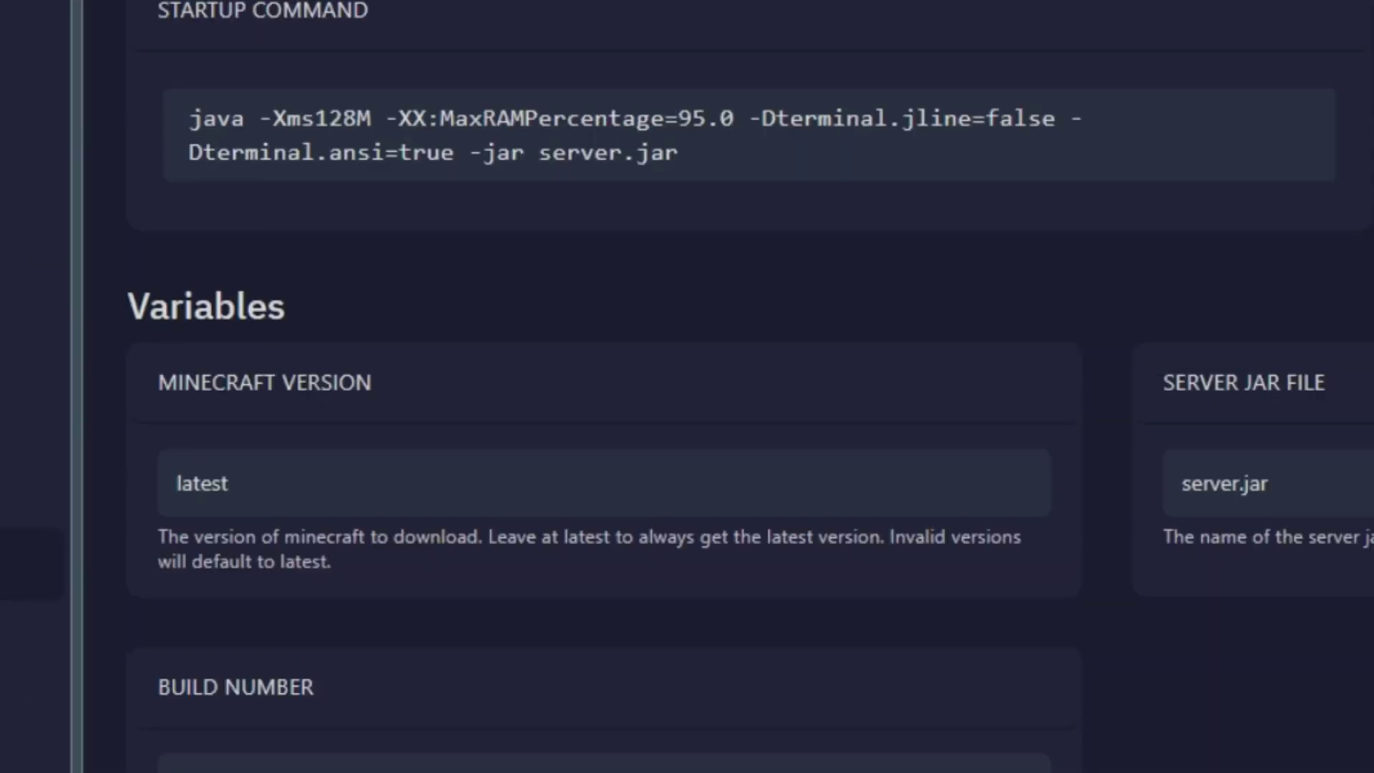
click(323, 512)
key(BackSpace)
key(BackSpace)
key(BackSpace)
key(BackSpace)
key(BackSpace)
key(BackSpace)
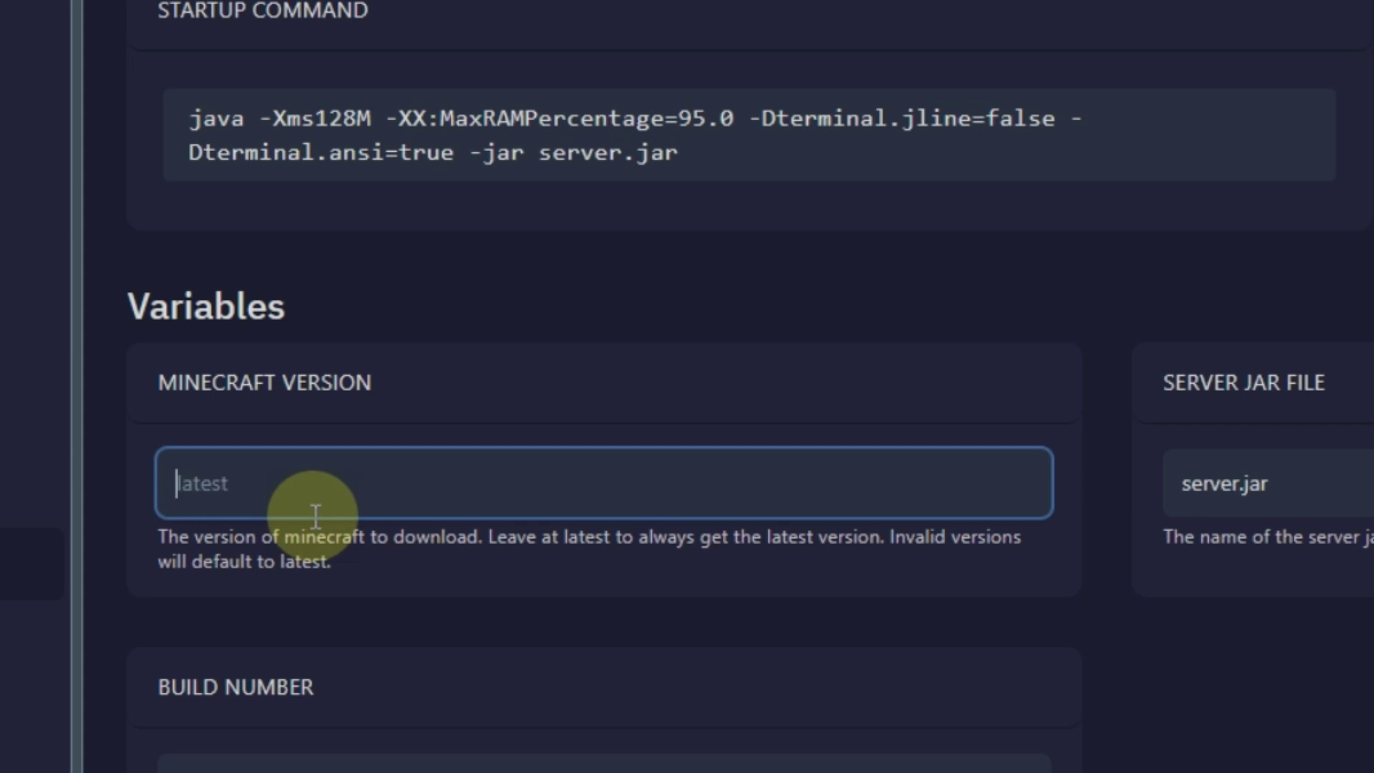
text(1.16.5)
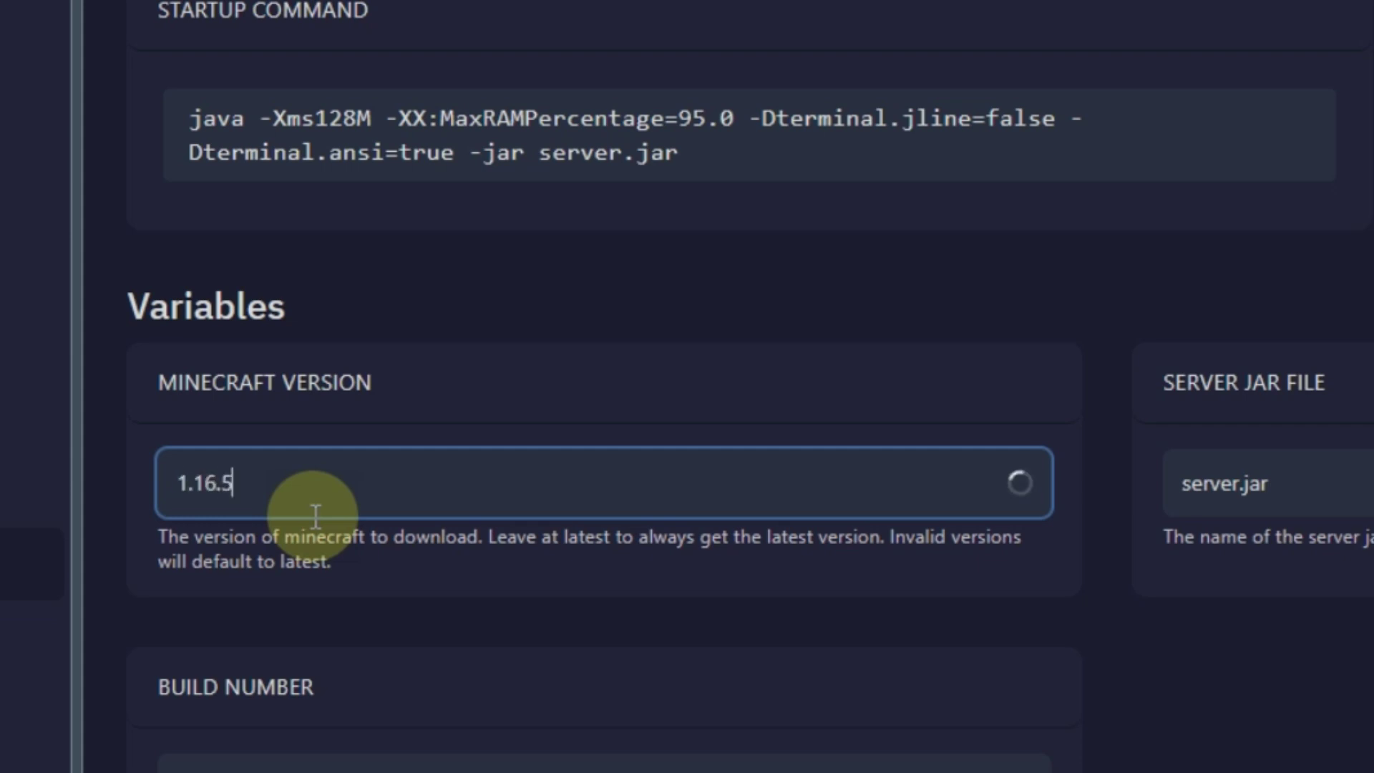
click(1341, 768)
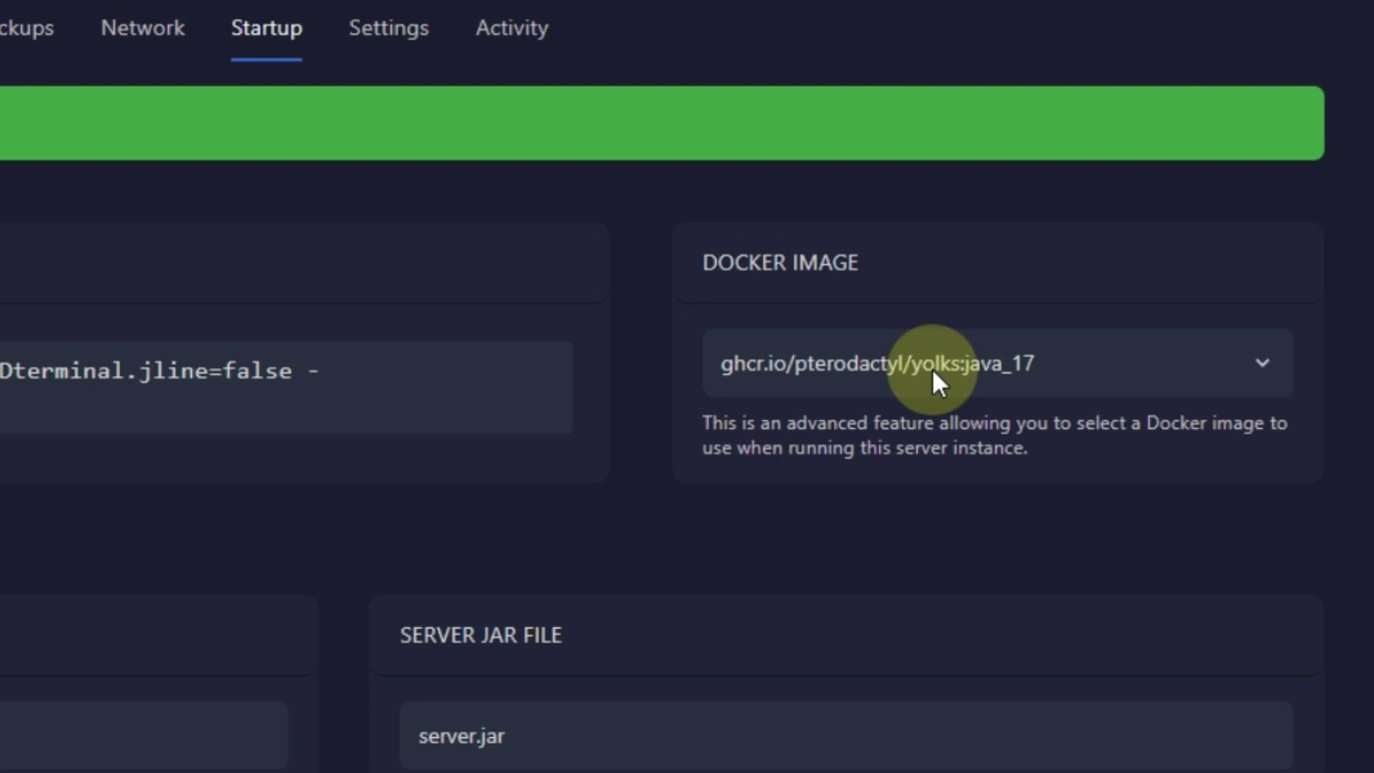
click(931, 366)
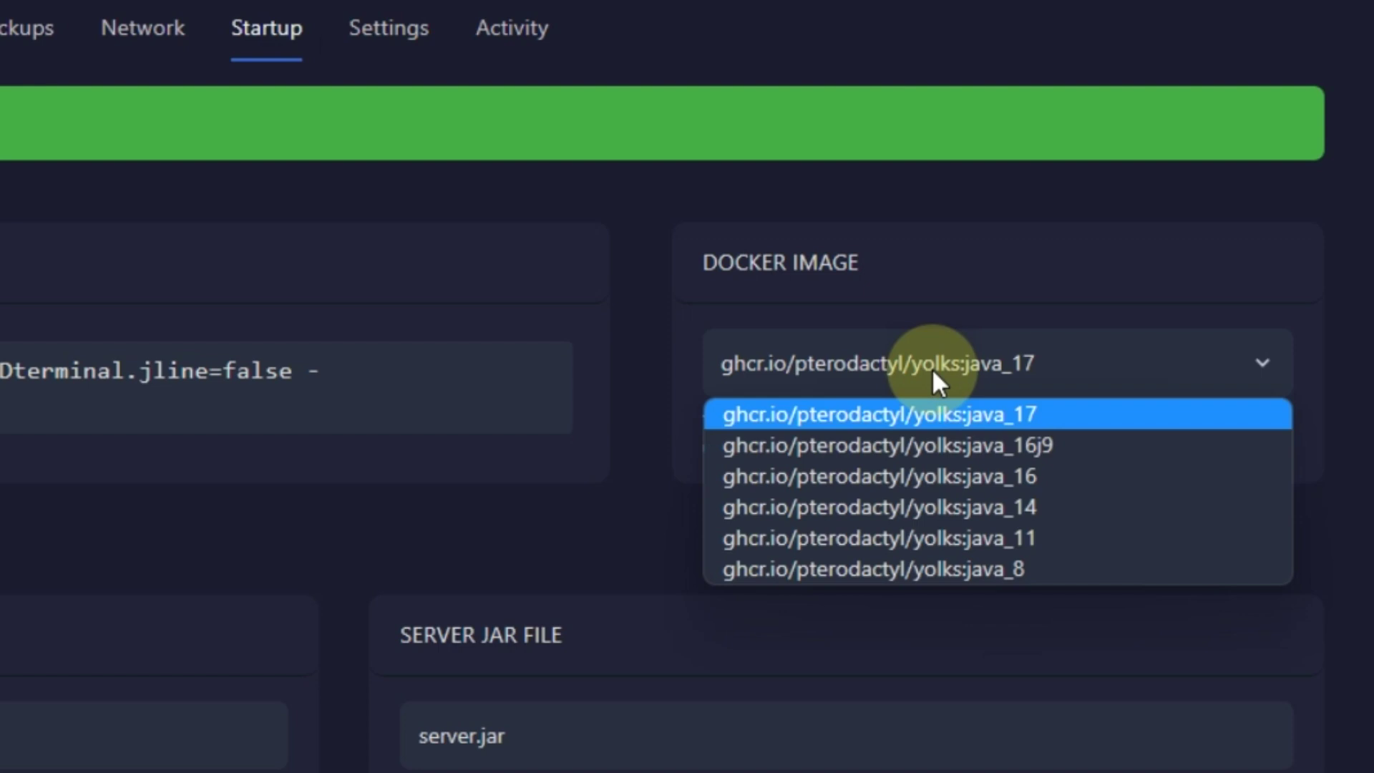
click(961, 486)
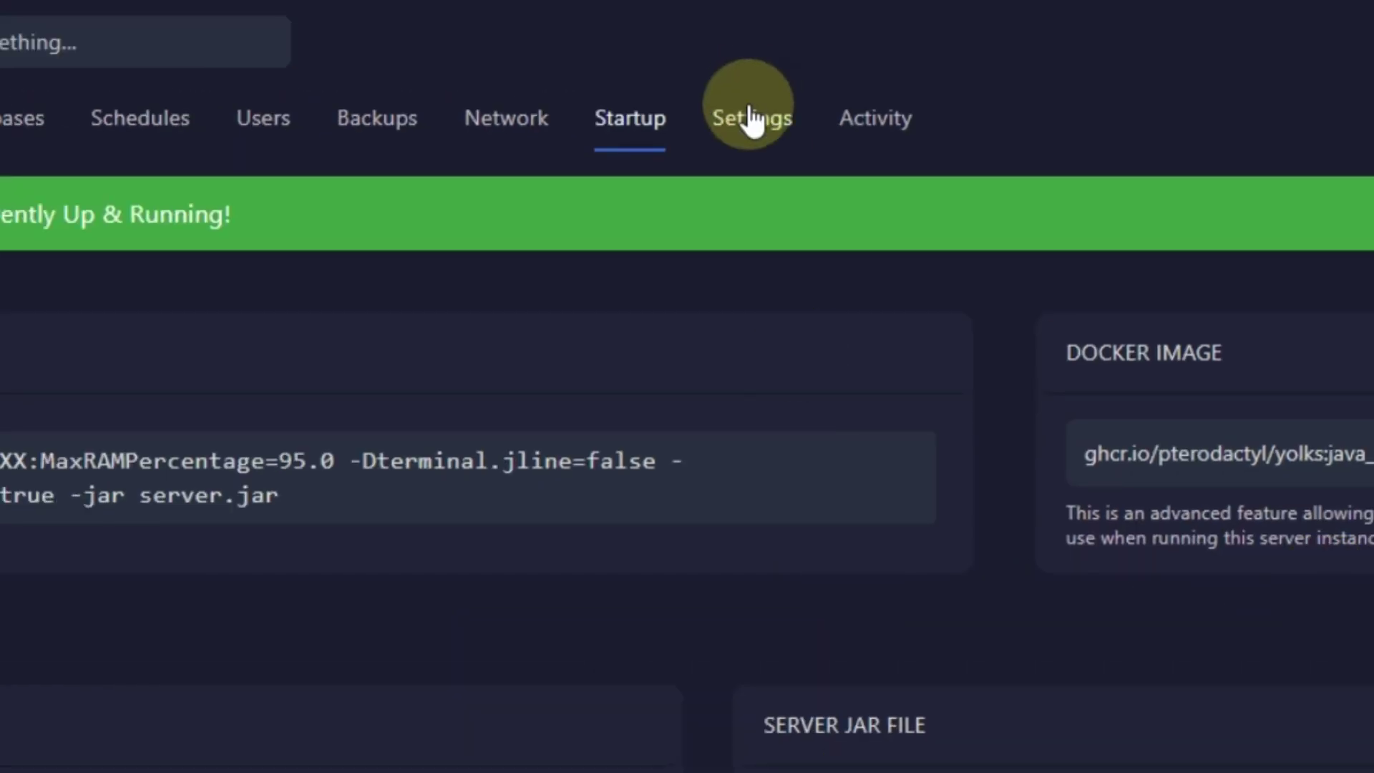
- Reinstall the server from its Settings page, confirm 'Yes, reinstall server', and return to Console
click(747, 116)
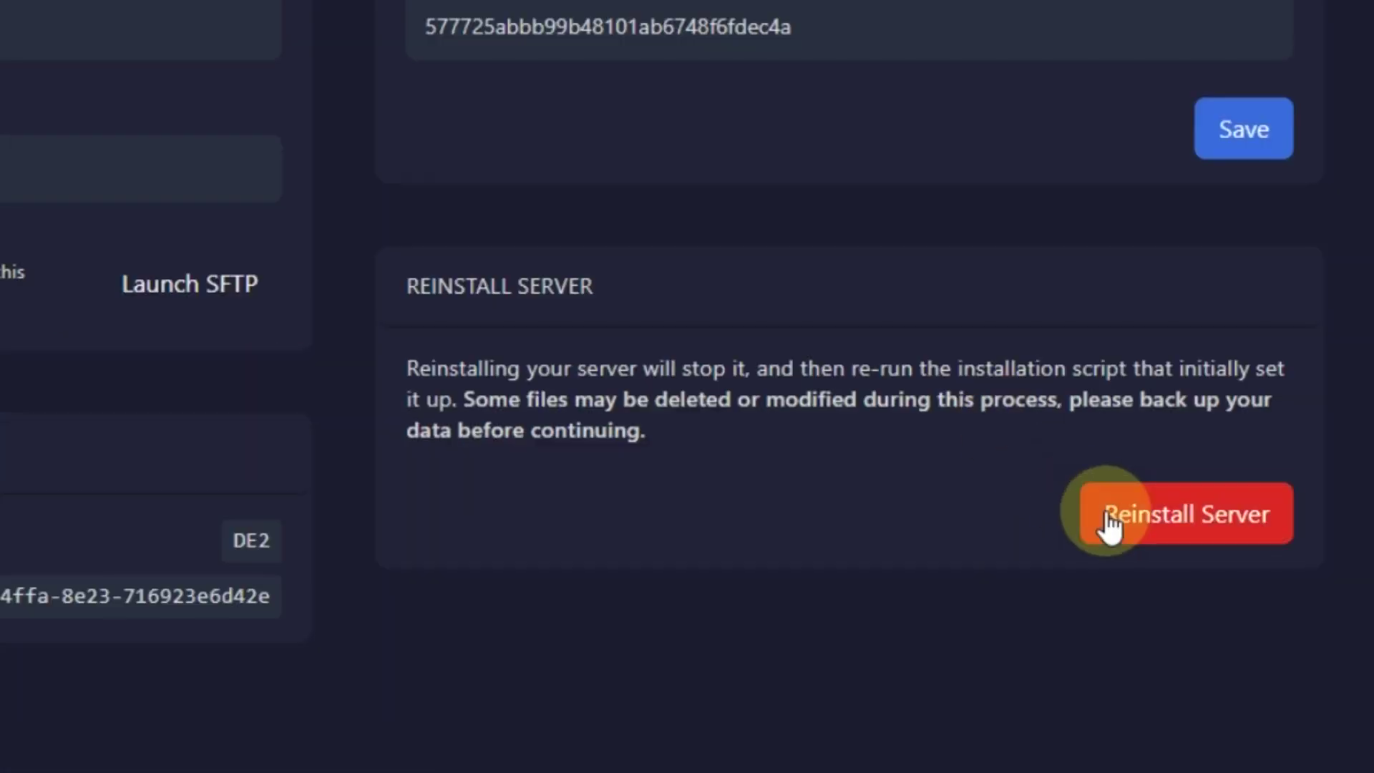
click(1108, 516)
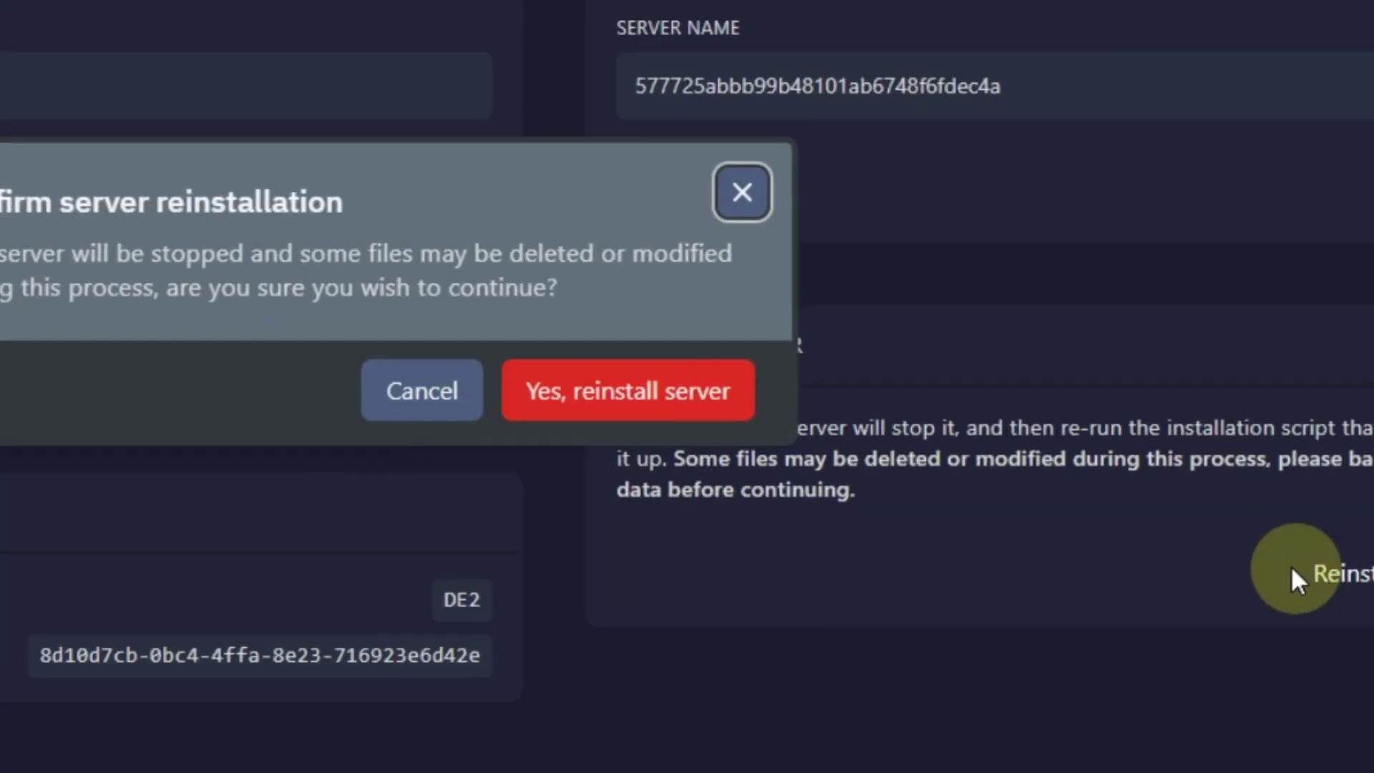
click(499, 343)
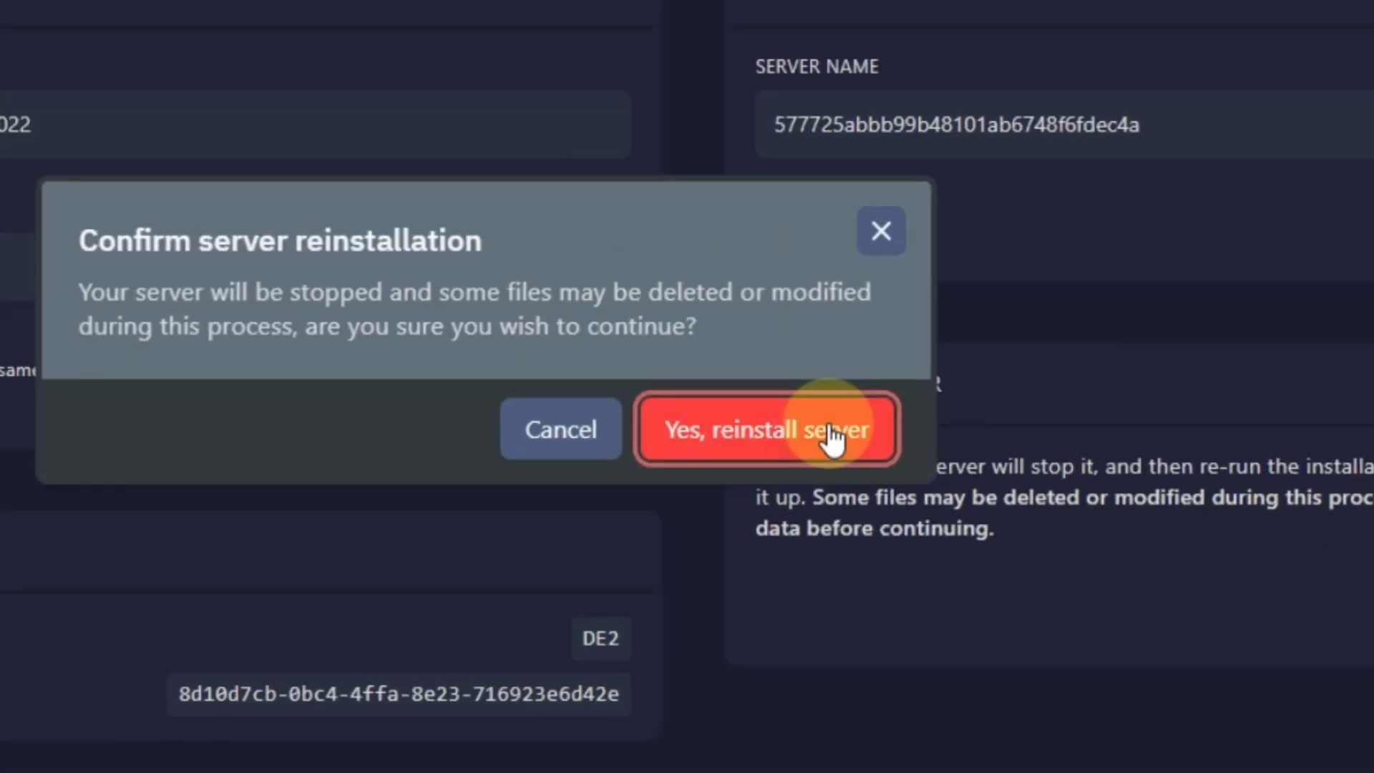
click(830, 437)
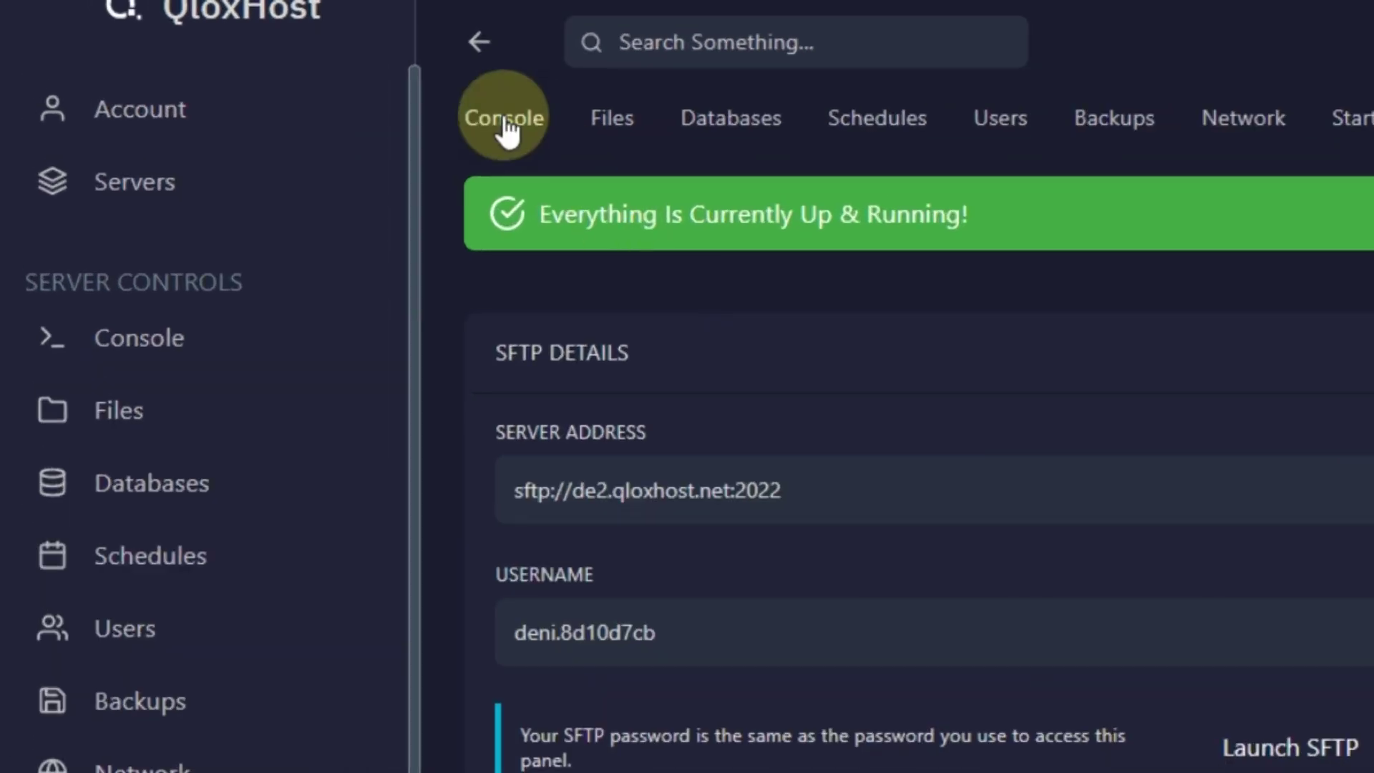
click(365, 85)
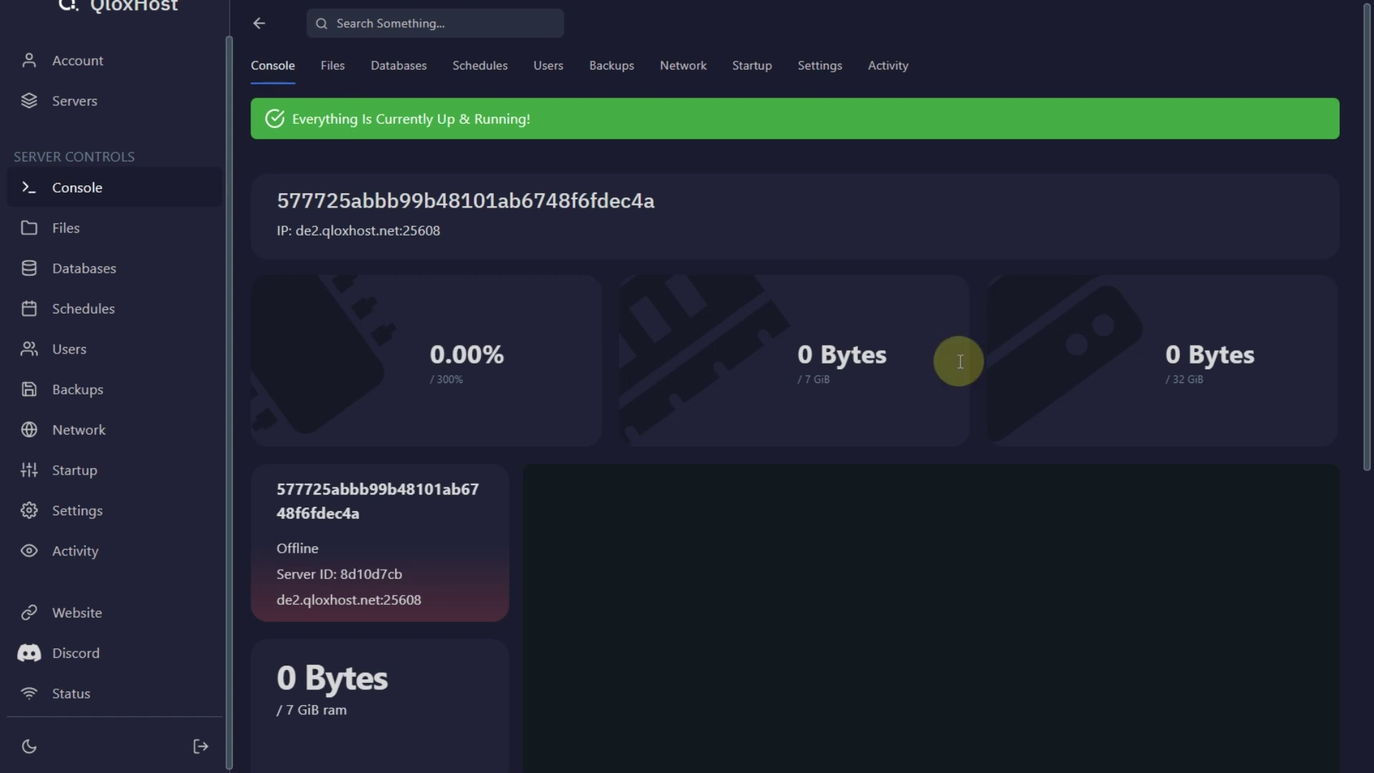
- Start the server, accept the Minecraft EULA, and copy the address de2.qloxhost.net:25608
scroll(1044, 379, down, 5)
click(1147, 387)
scroll(1154, 572, up, 2)
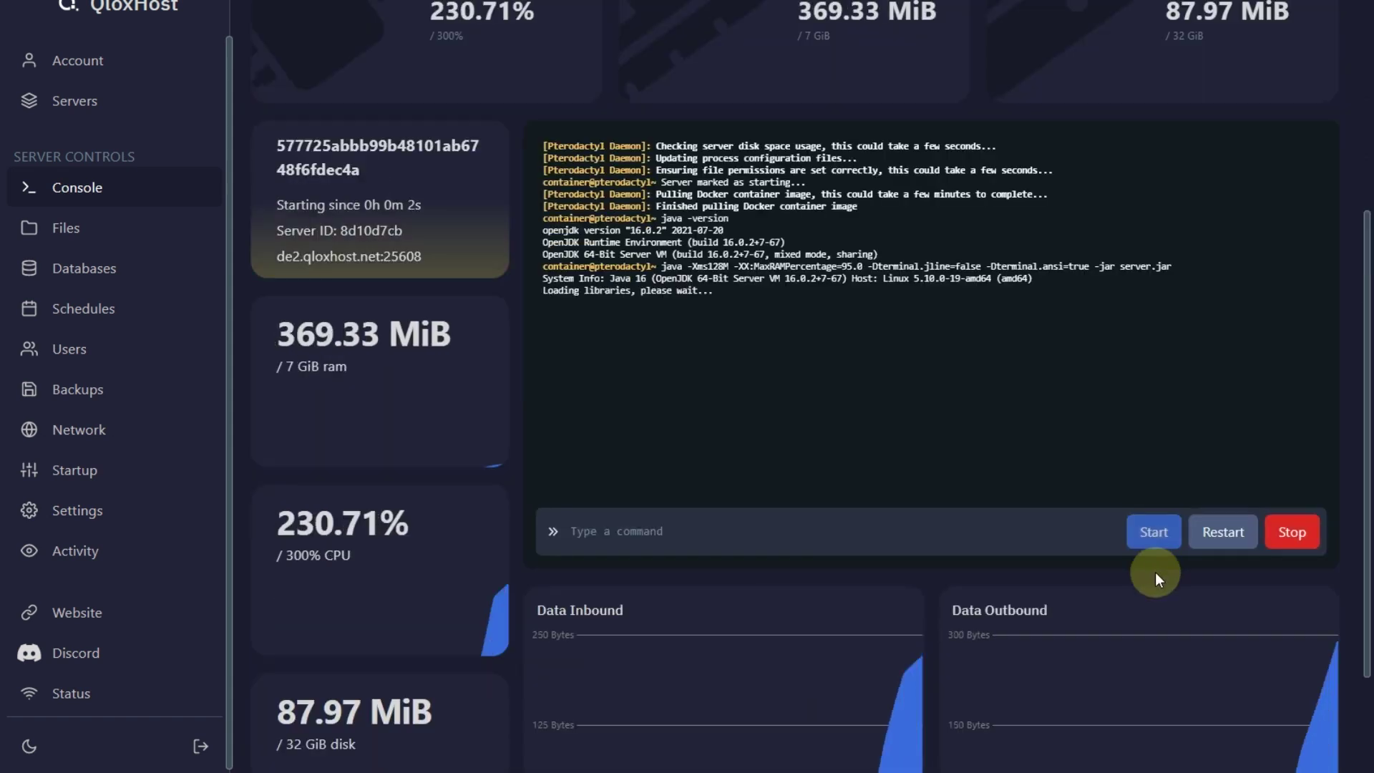
click(960, 261)
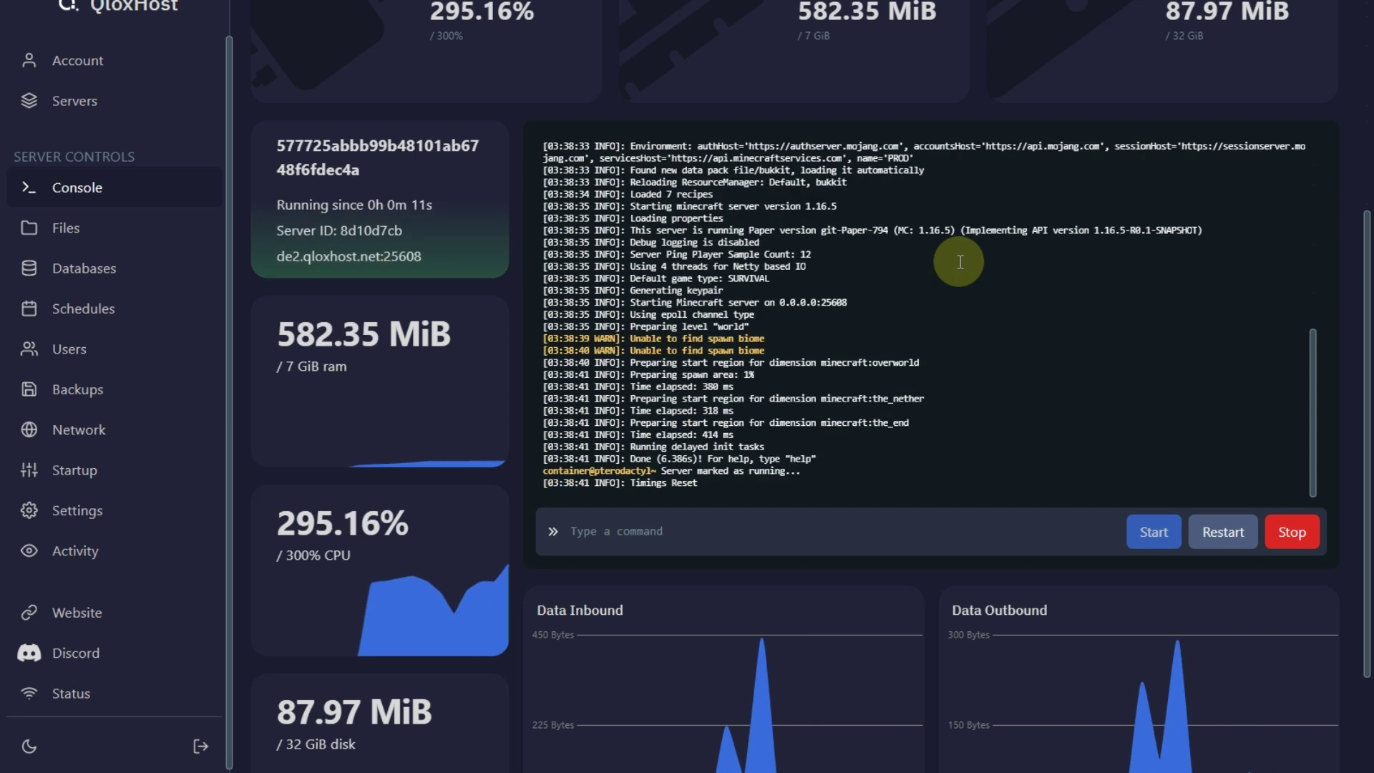
click(384, 266)
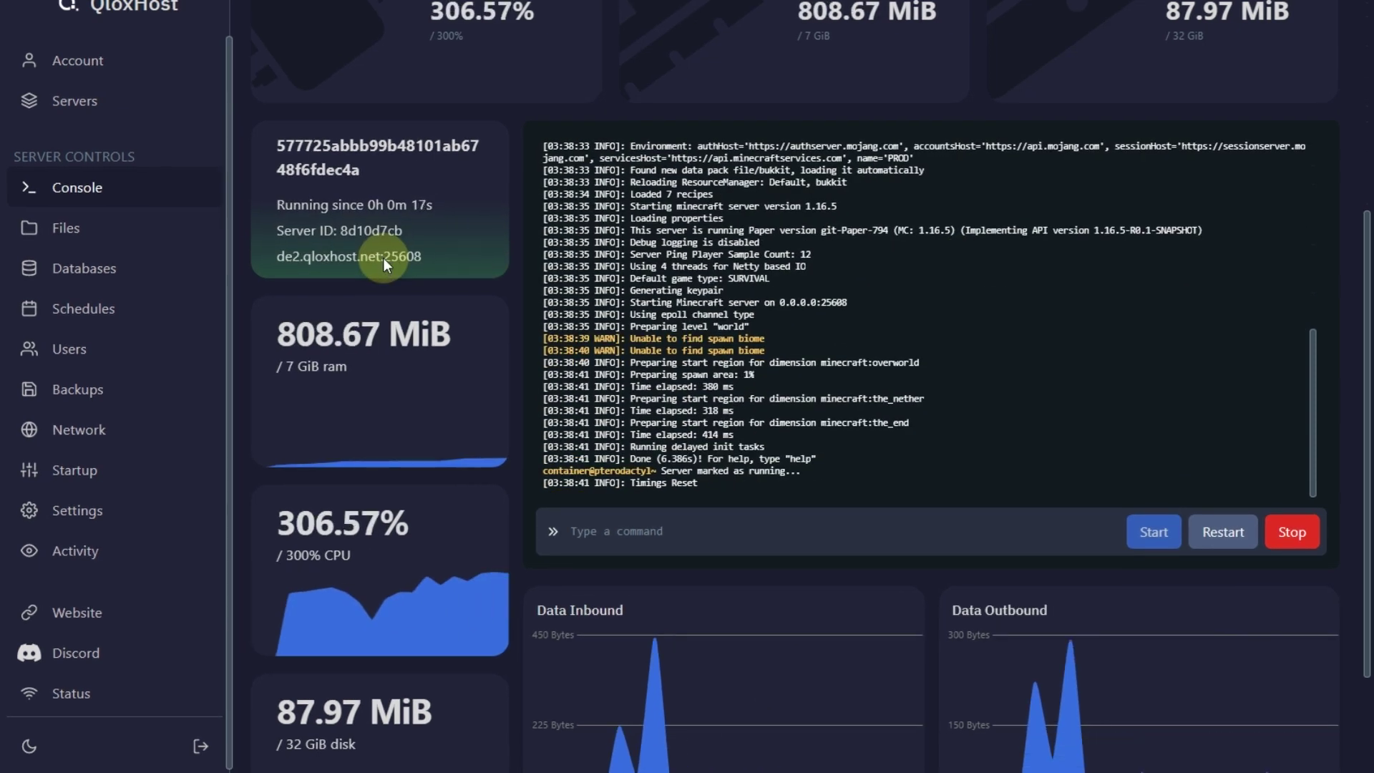
- Paste de2.qloxhost.net:25608 into the status site, look it up, and highlight version 1.16.5 (Paper)
key(alt+Tab)
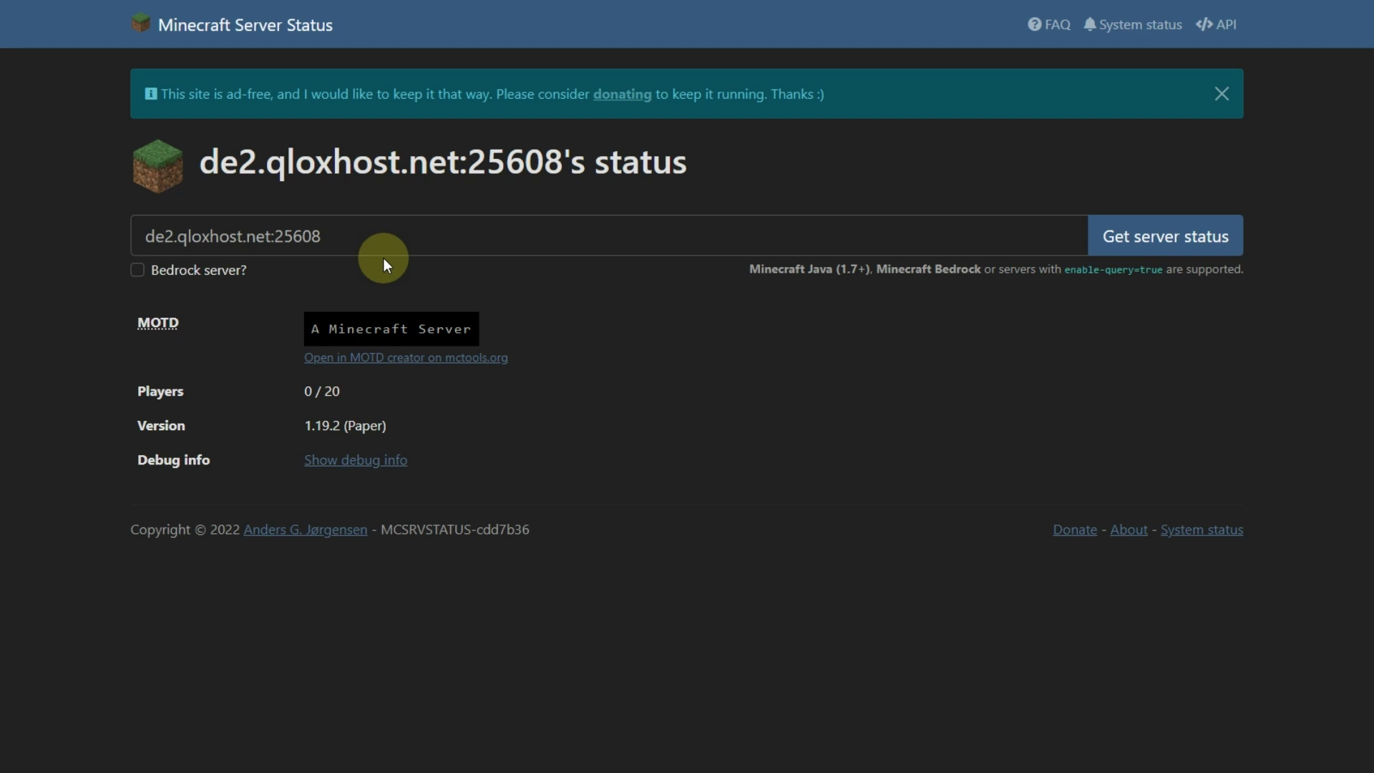
click(372, 237)
key(ctrl+a)
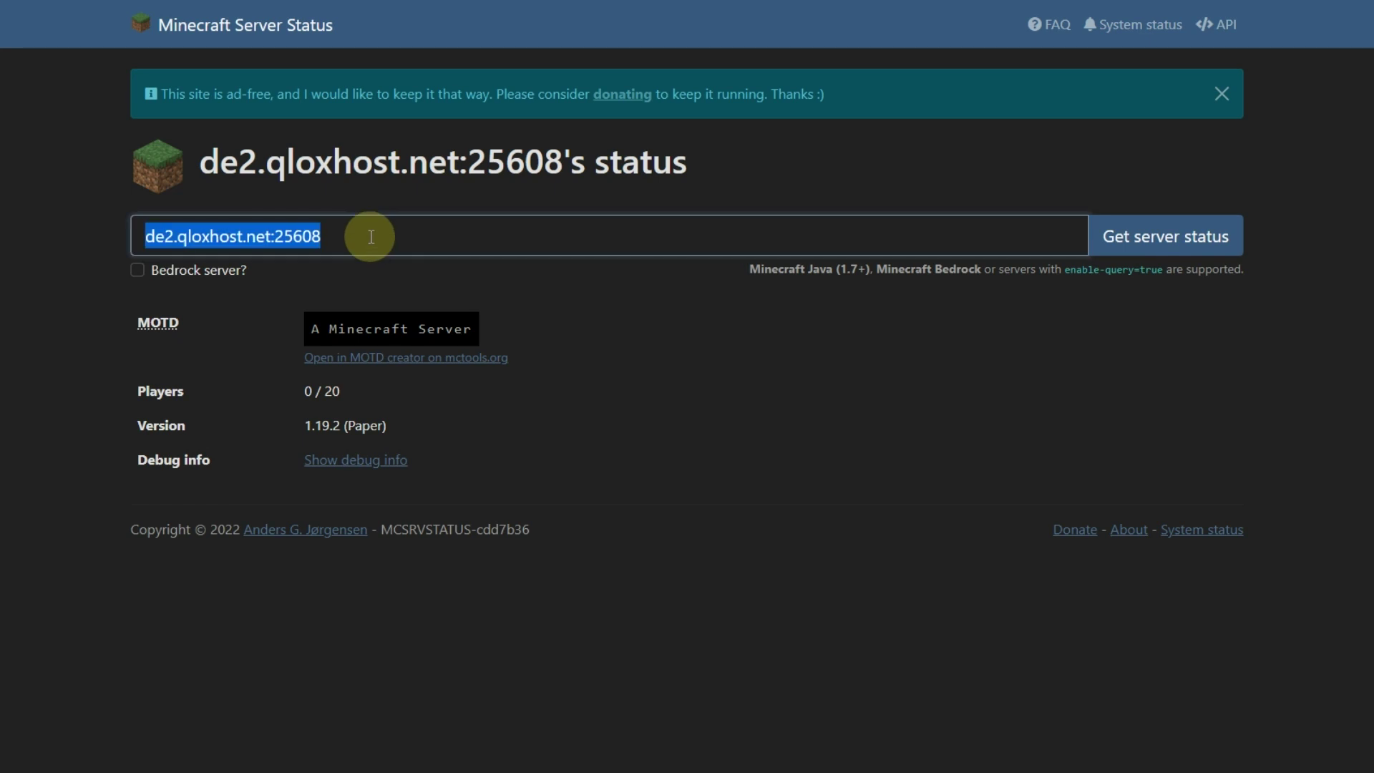
key(ctrl+v)
click(1176, 262)
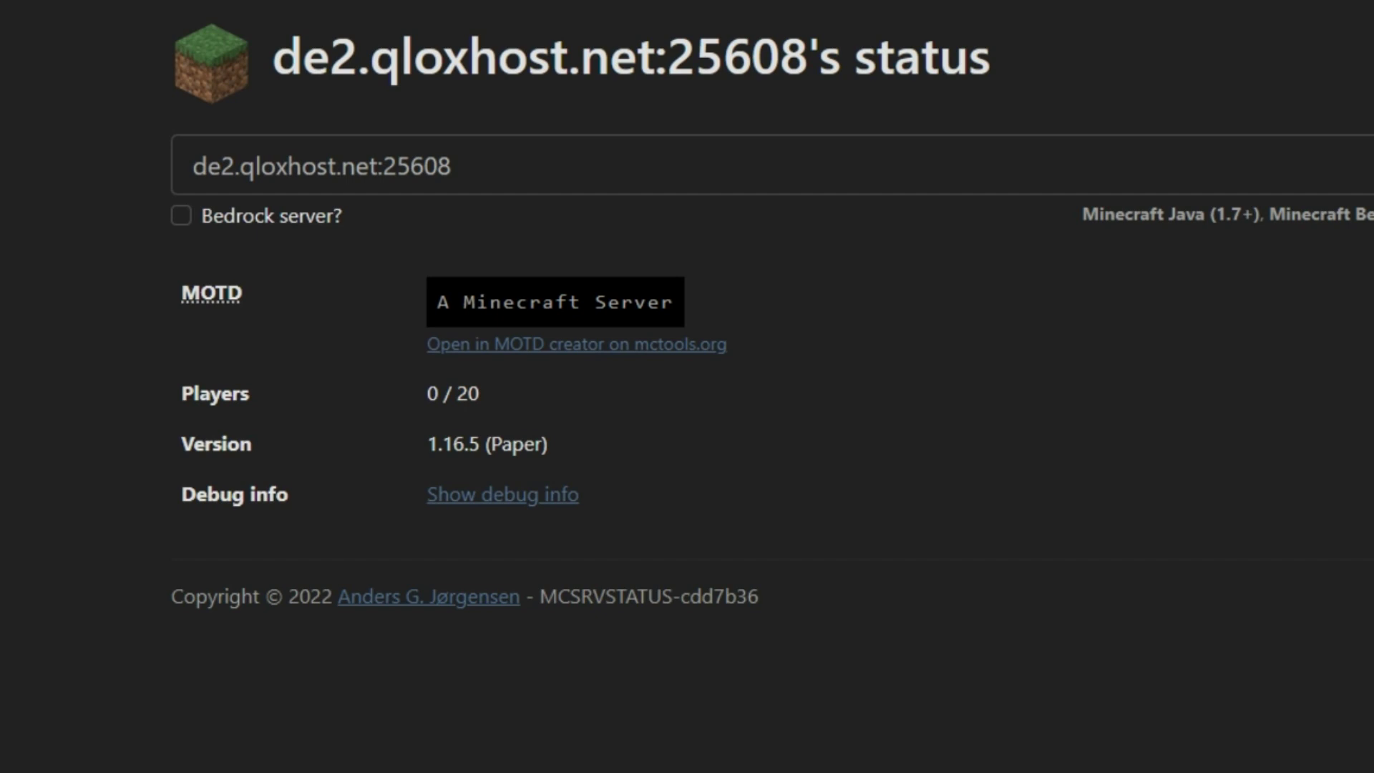
double_click(509, 462)
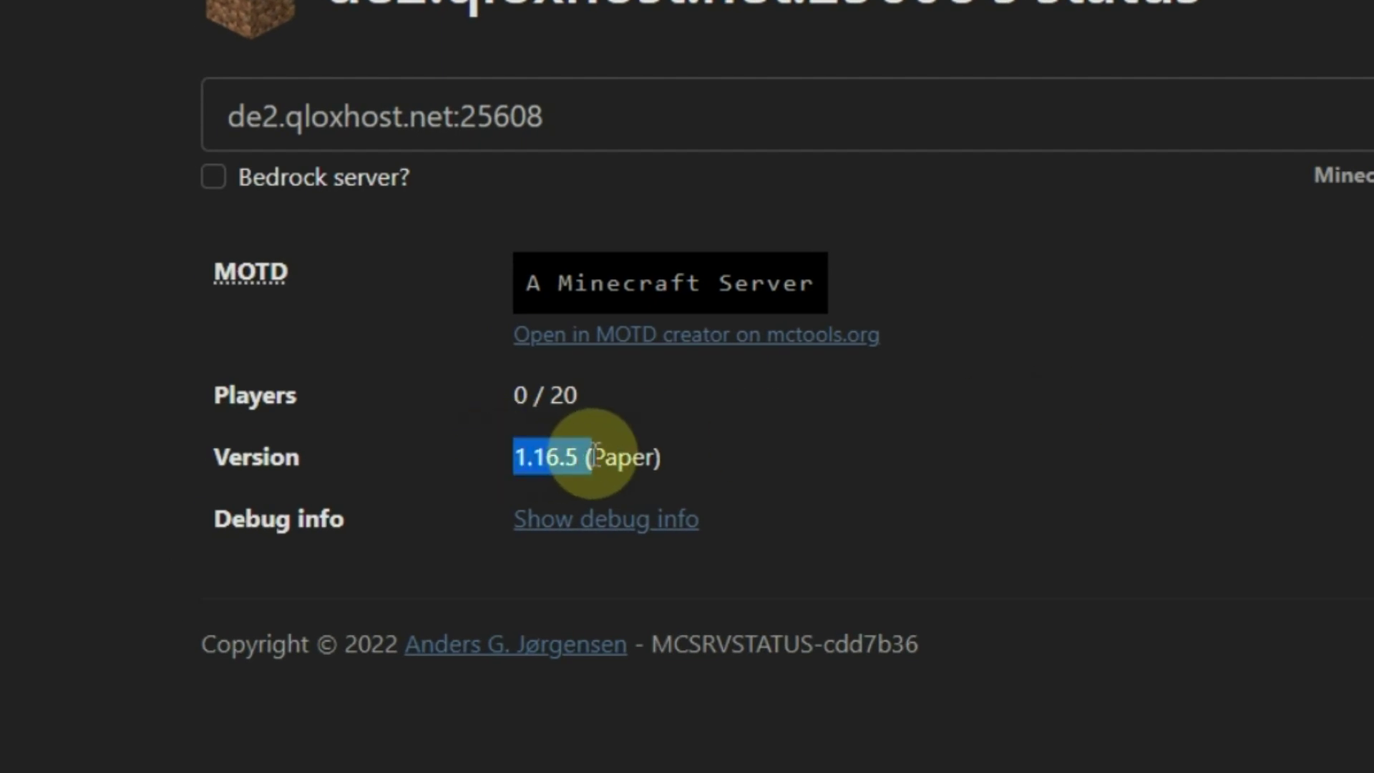